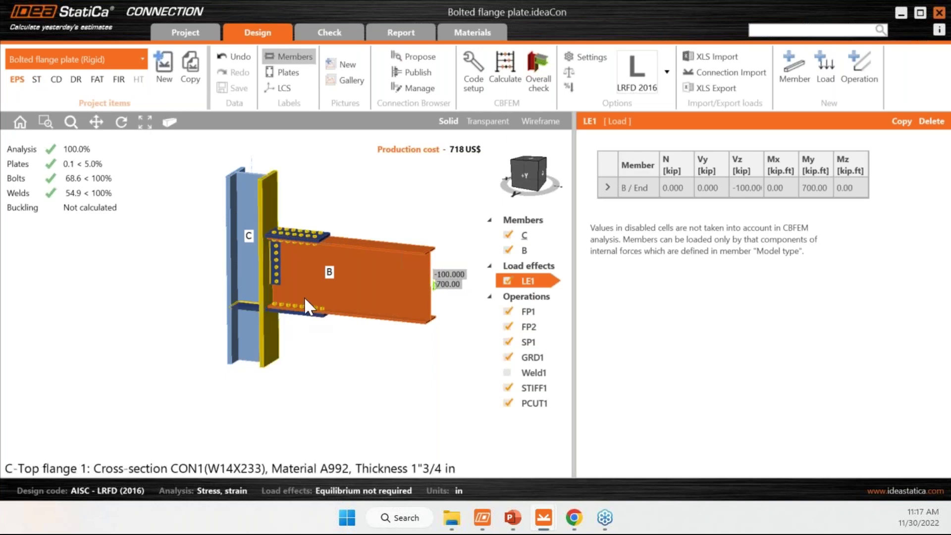
Step: Switch the active project item to Bolted flange plate (Rigid)1
middle_drag(370, 361, 363, 372)
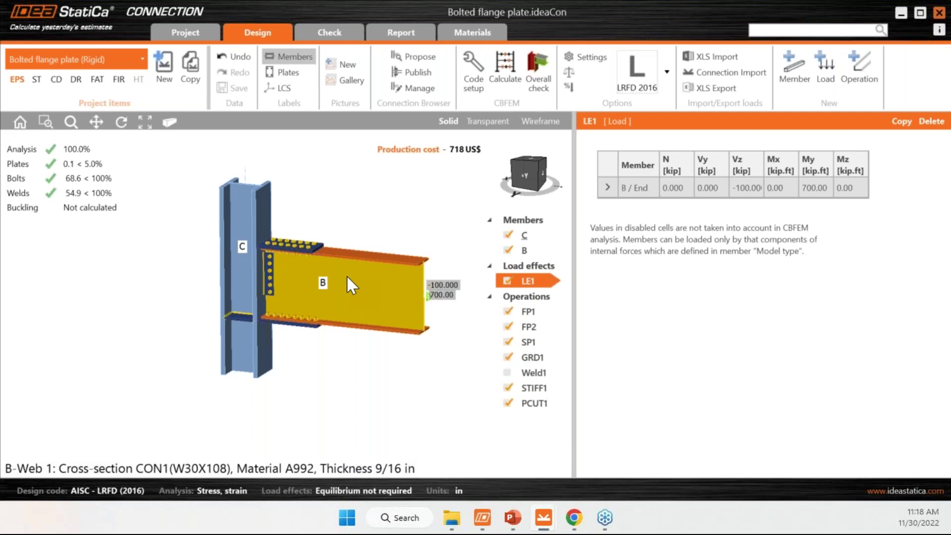
click(57, 59)
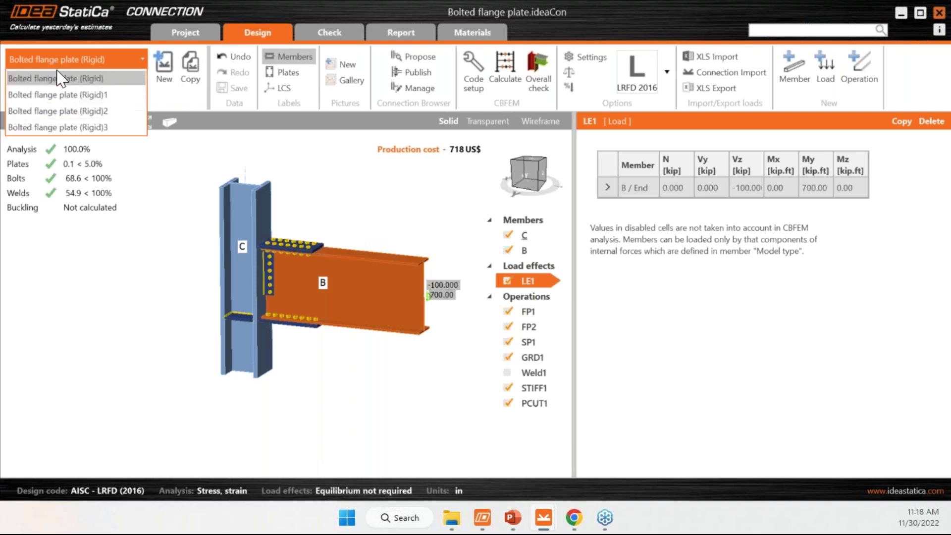
click(64, 81)
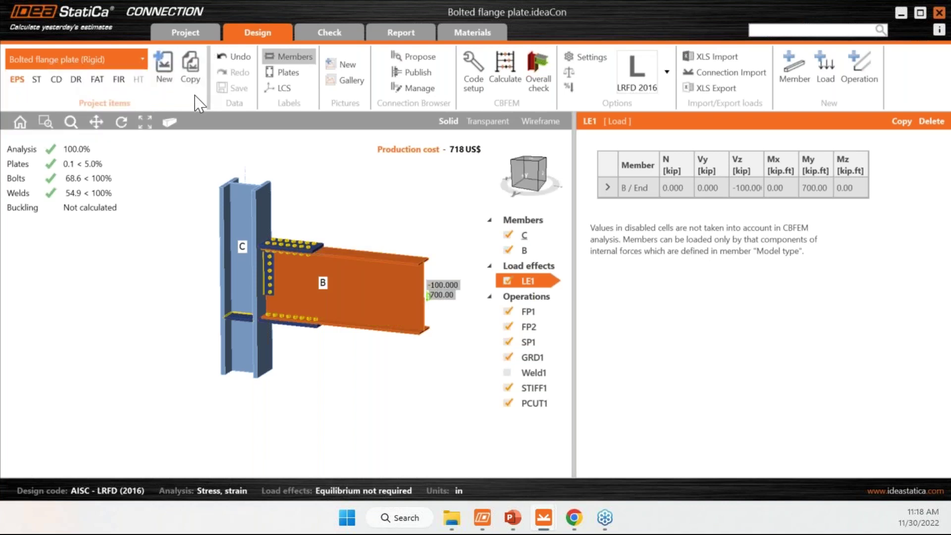
click(118, 66)
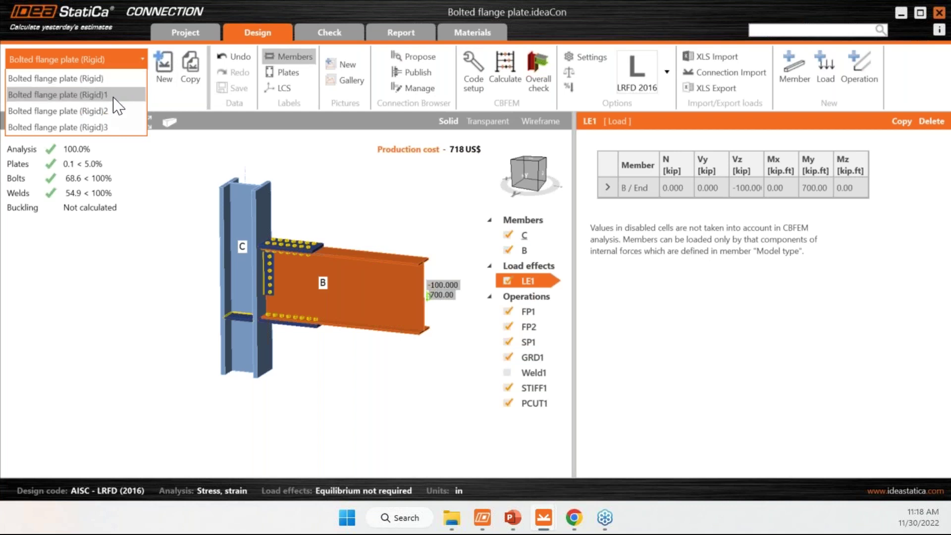
click(144, 95)
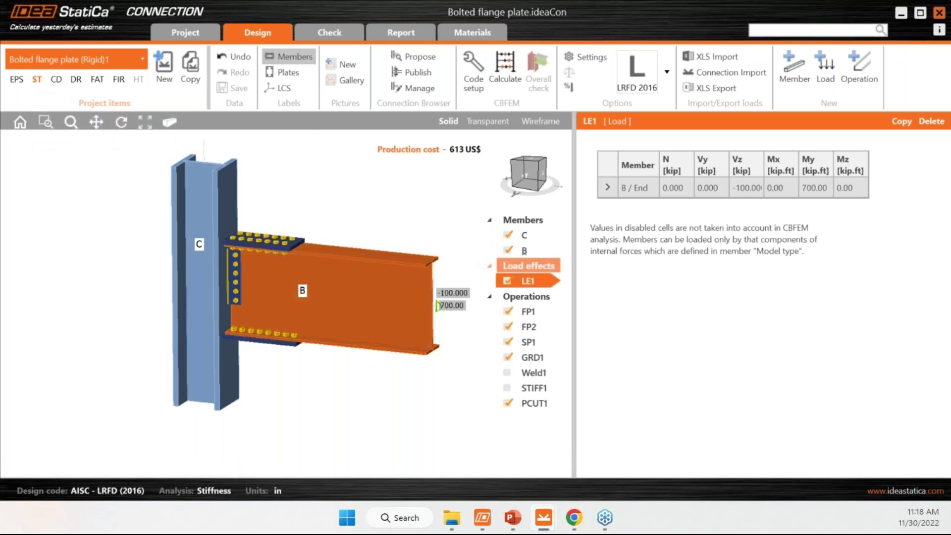
Step: Select beam B and review the member commands available for it, including Set analysed, without applying any
click(369, 292)
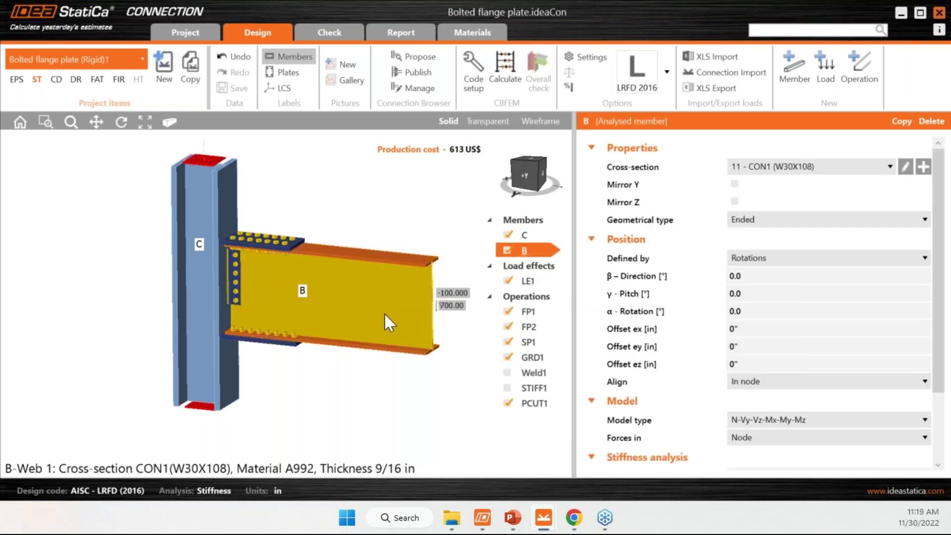
right_click(364, 270)
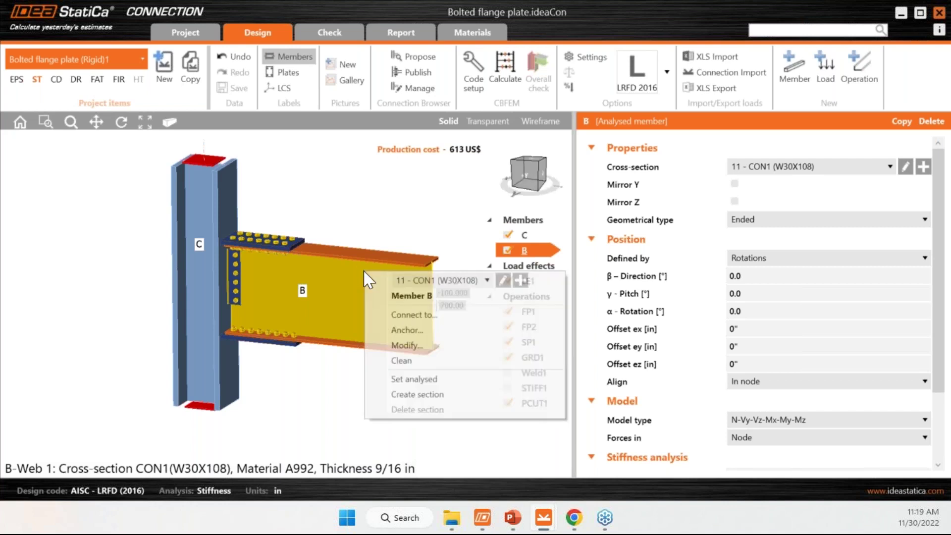
click(407, 245)
right_click(355, 303)
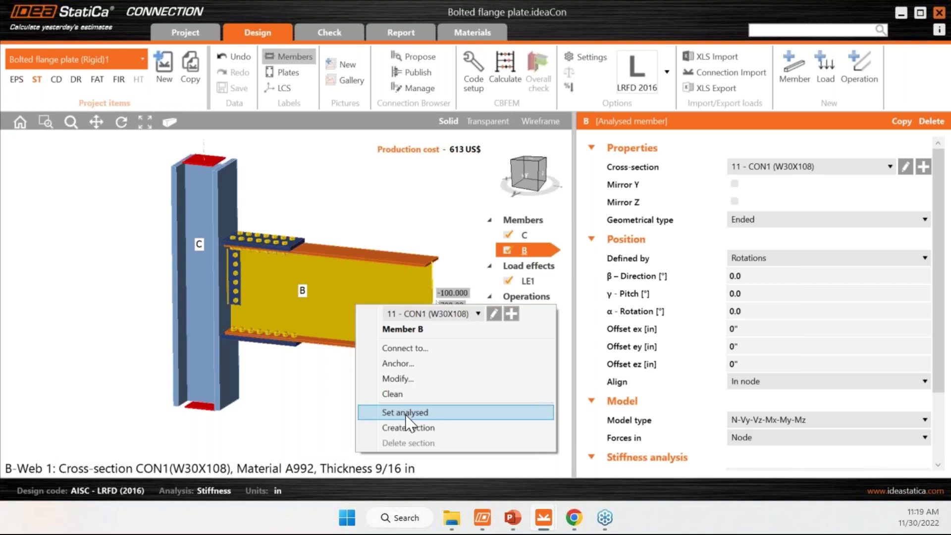
click(331, 419)
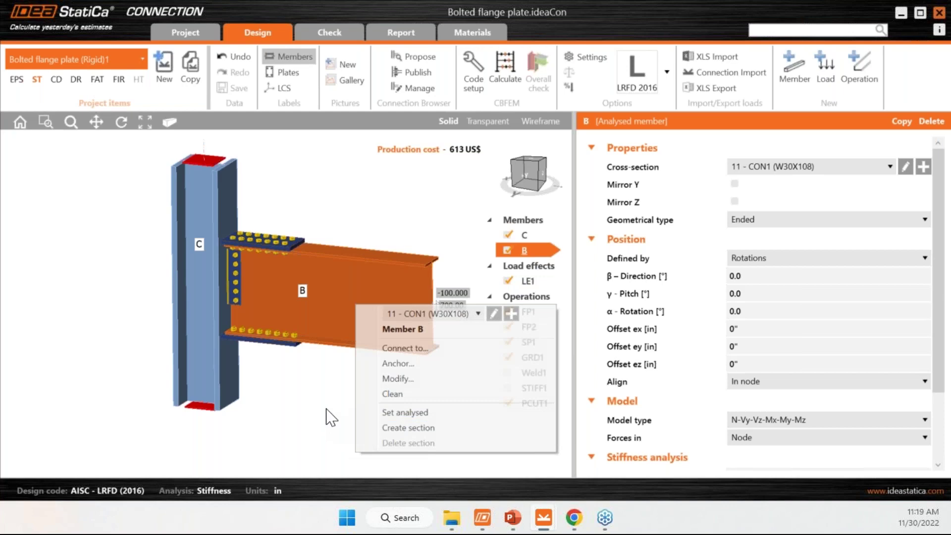
Step: Select column C and examine the supports at both of its ends from several angles
click(532, 230)
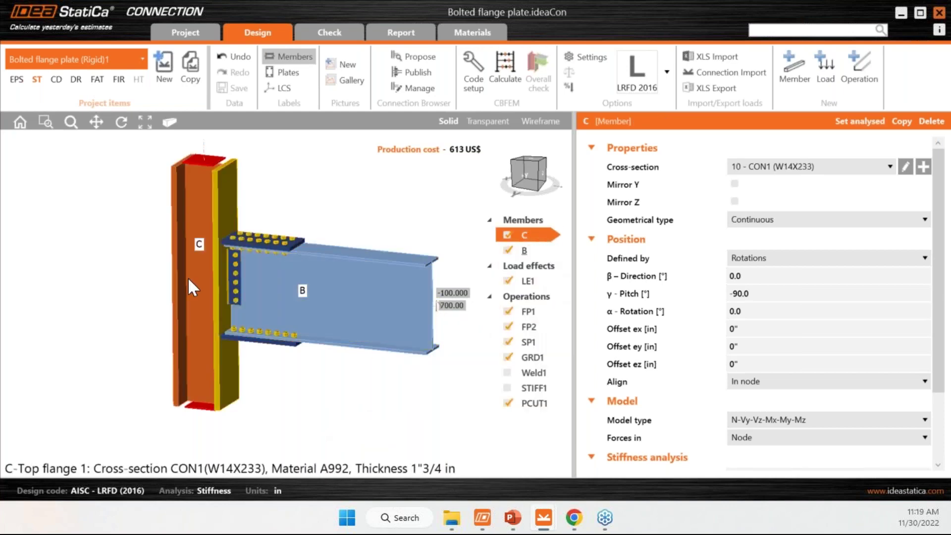
right_drag(212, 179, 230, 231)
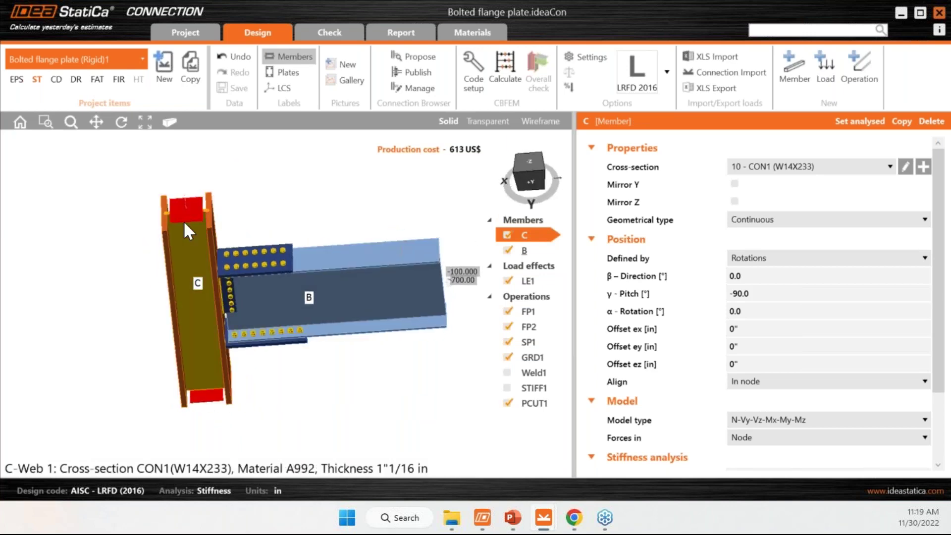
right_drag(183, 267, 186, 306)
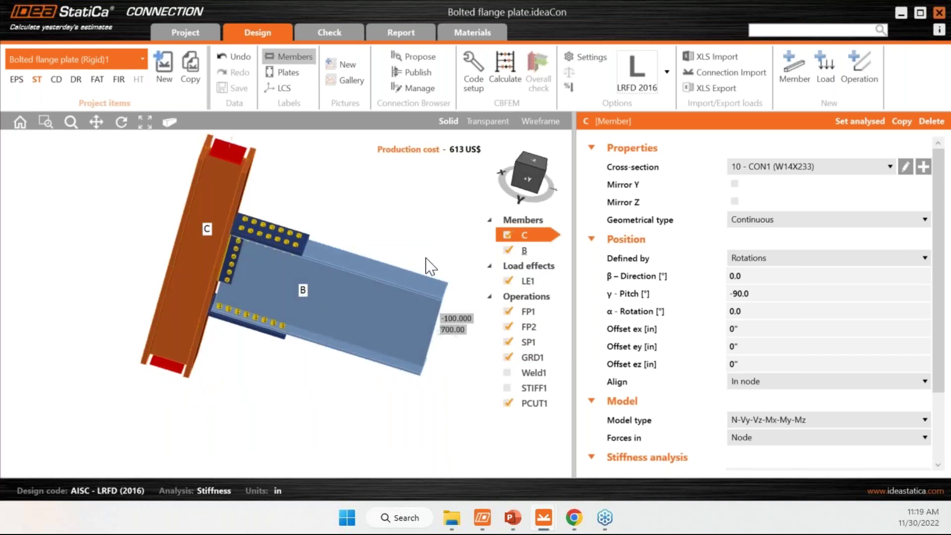
right_drag(367, 287, 416, 325)
Step: Review the forces of load effect LE1 and run the stiffness calculation of the joint
click(527, 282)
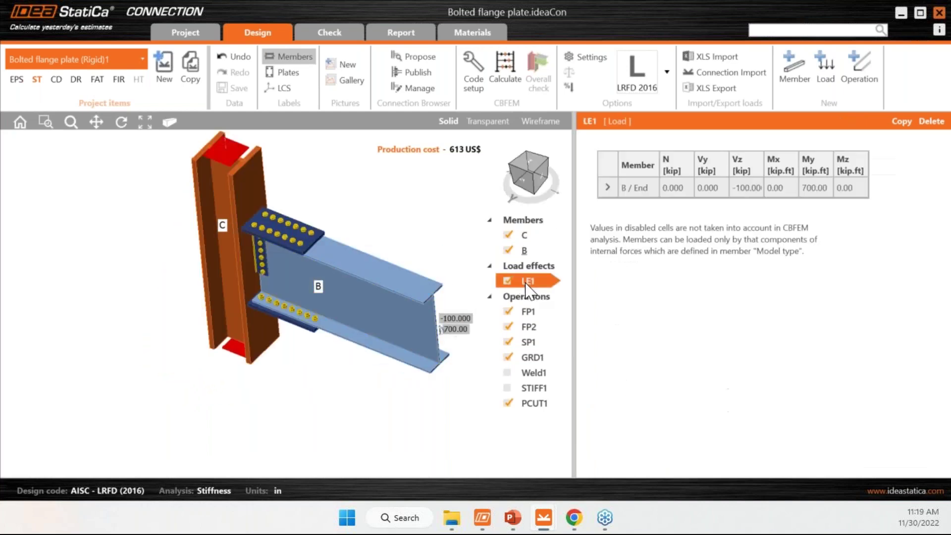
right_drag(287, 350, 315, 411)
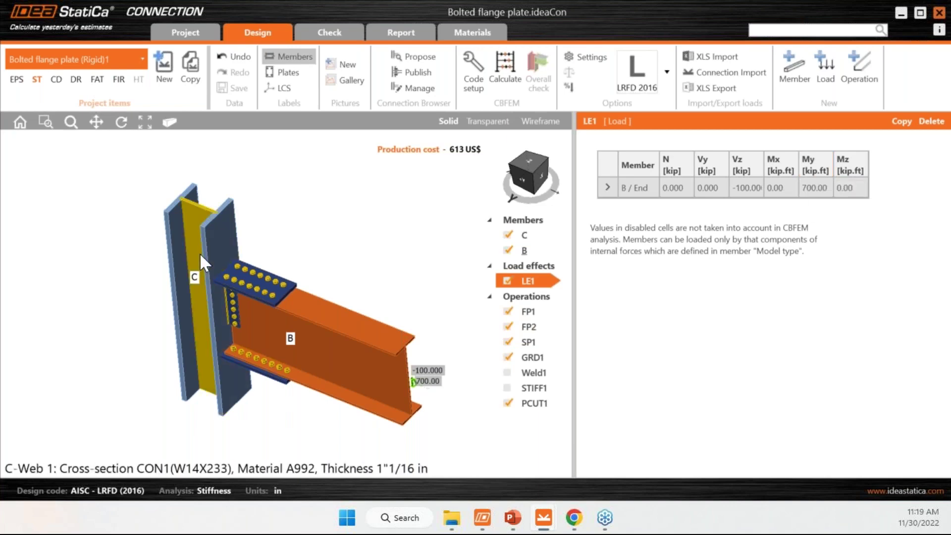
click(511, 91)
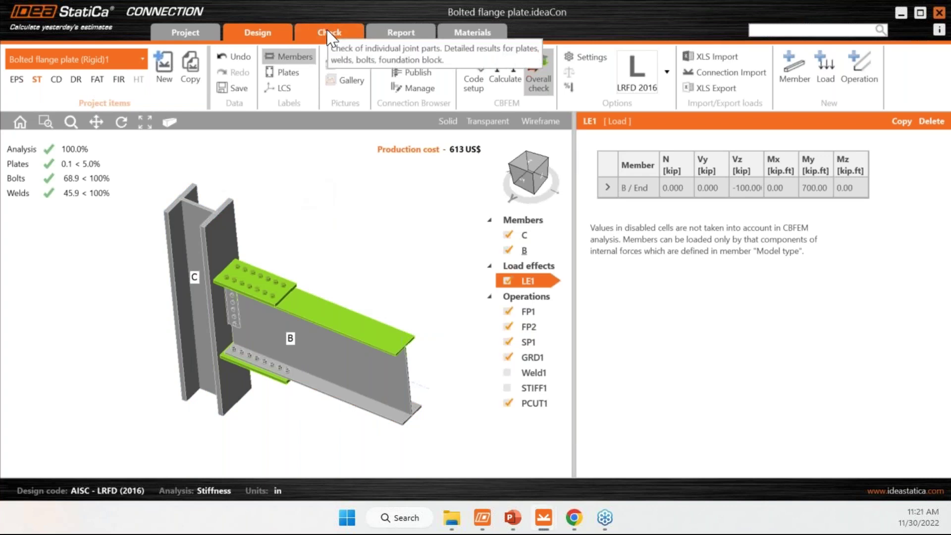
Step: Display the rotational stiffness check results and enlarge the results table and the stiffness diagram
click(342, 37)
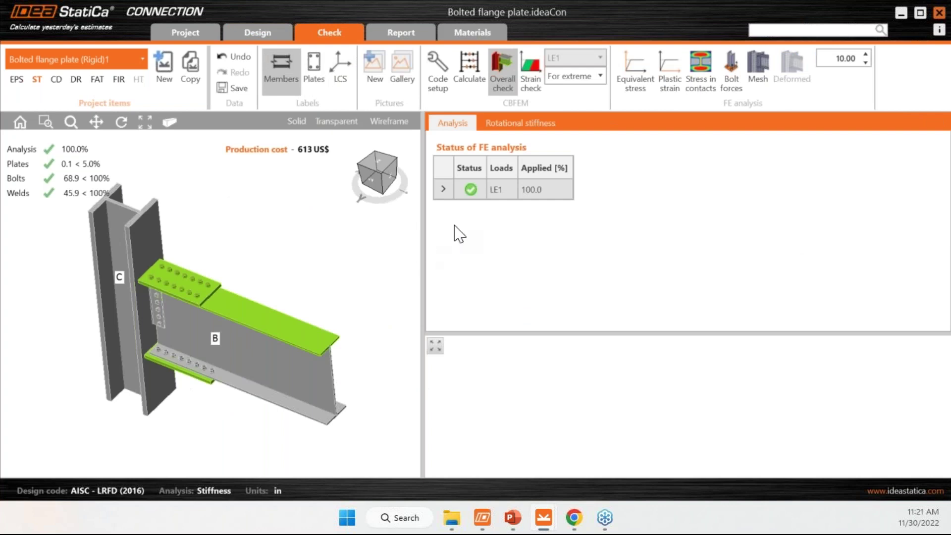
click(521, 124)
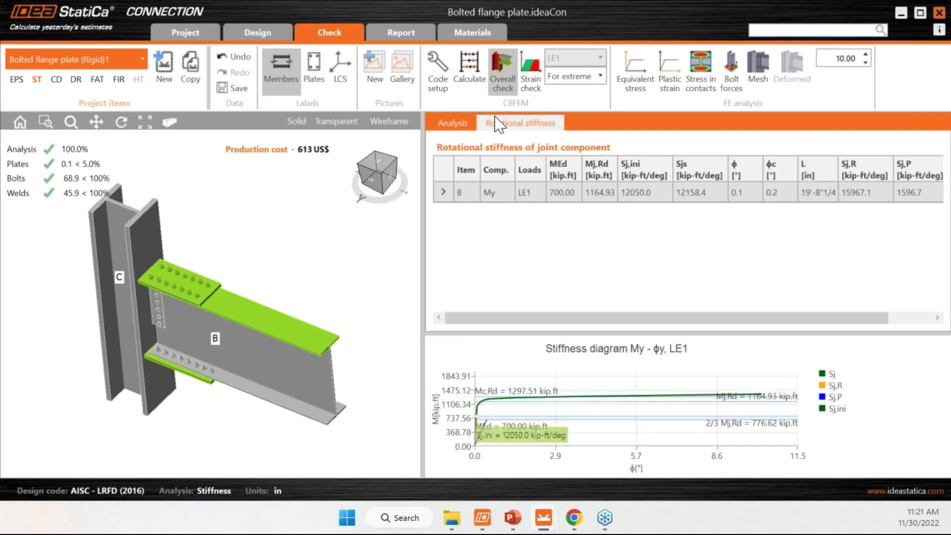
drag(567, 328, 563, 244)
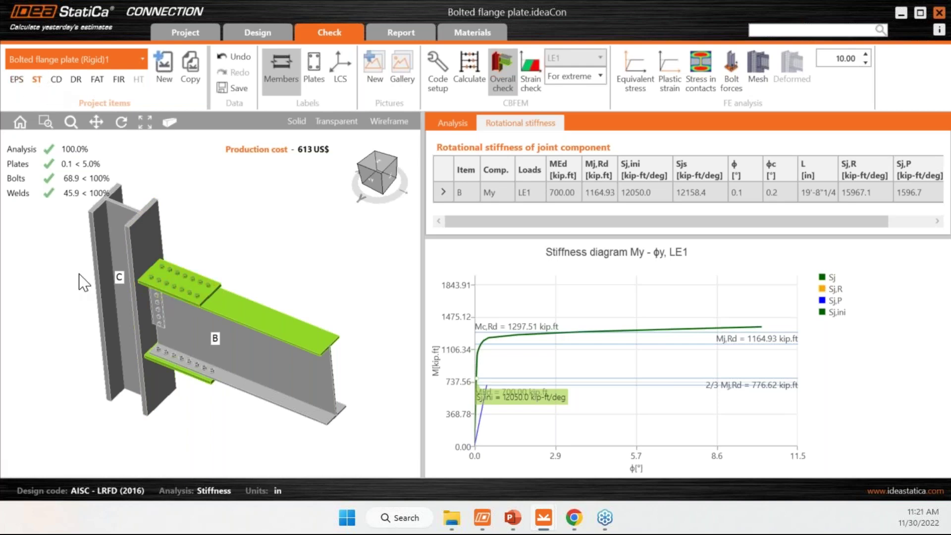
right_drag(132, 323, 187, 330)
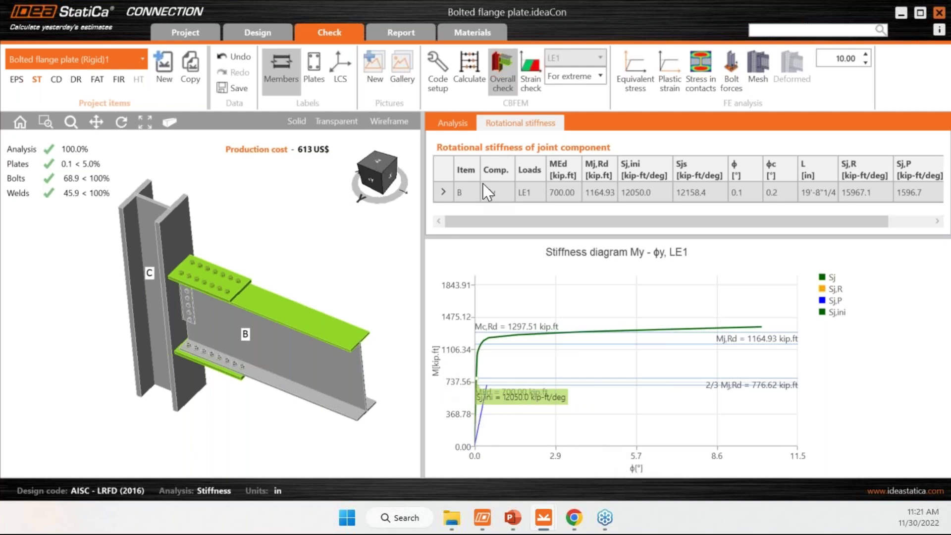
drag(301, 219, 301, 218)
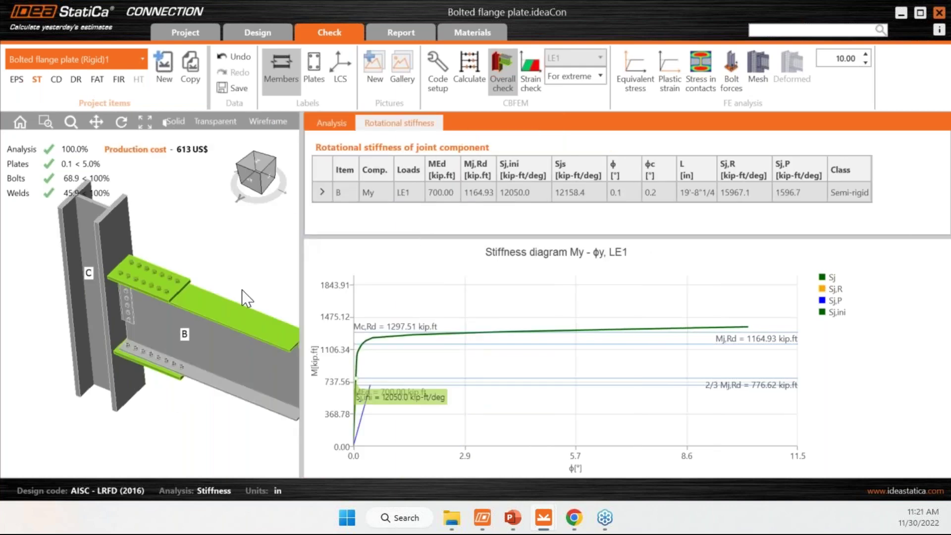
middle_drag(207, 305, 170, 312)
scroll(188, 308, up, 2)
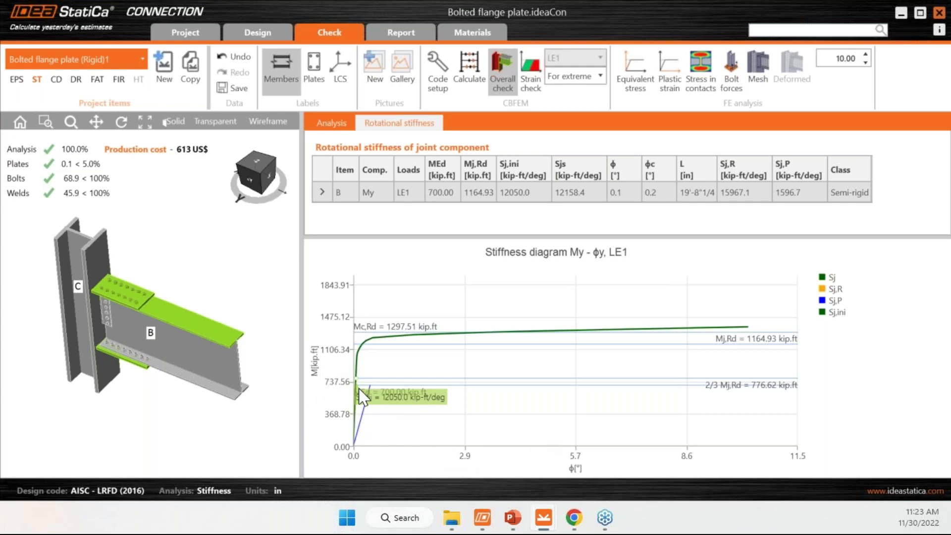
Step: Examine the stiffness diagram closely around the initial stiffness Sj,ini and the design moment MEd
scroll(356, 387, up, 5)
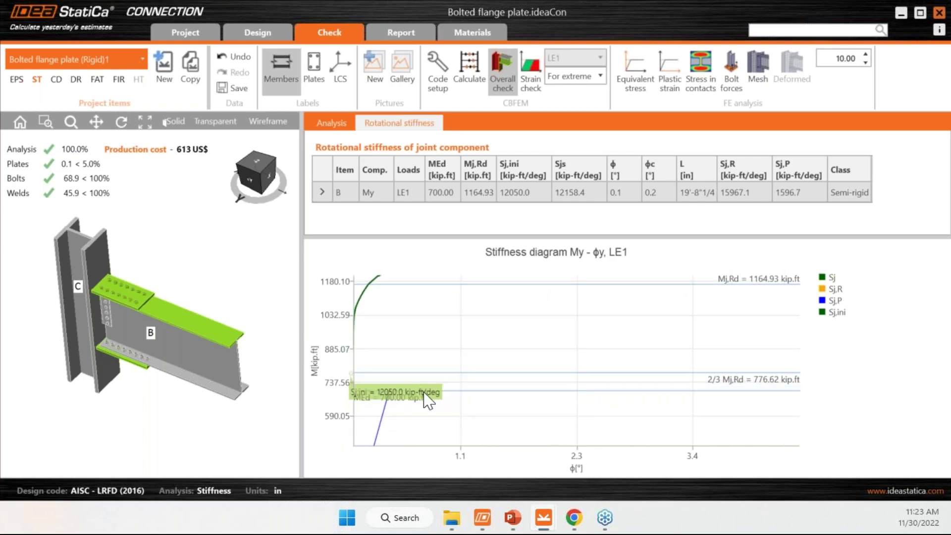
scroll(548, 346, up, 3)
scroll(356, 318, up, 4)
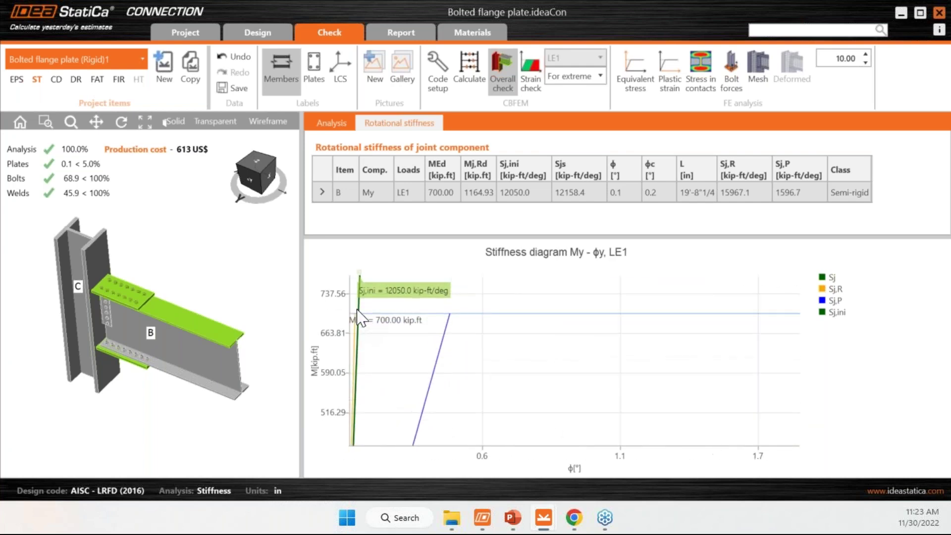
drag(396, 334, 391, 342)
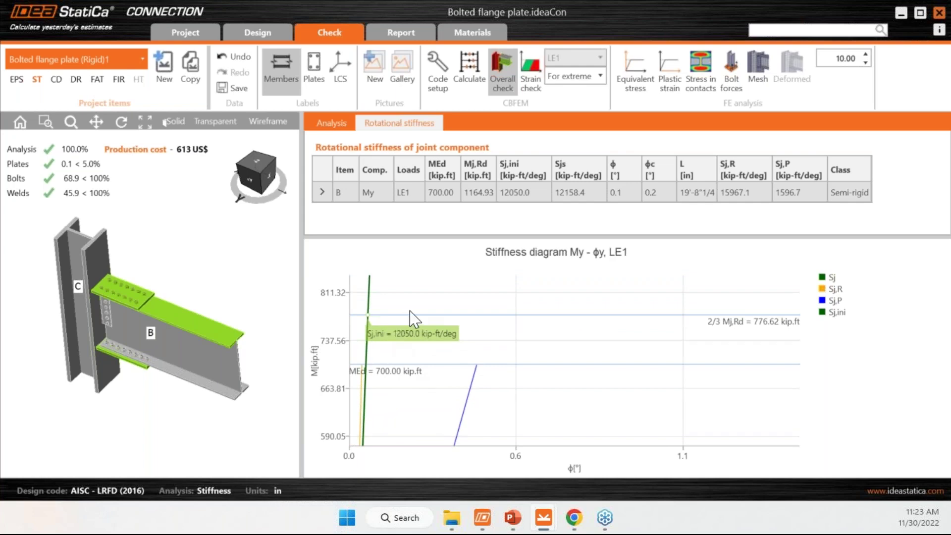
scroll(431, 324, down, 2)
scroll(361, 328, up, 4)
scroll(362, 329, down, 5)
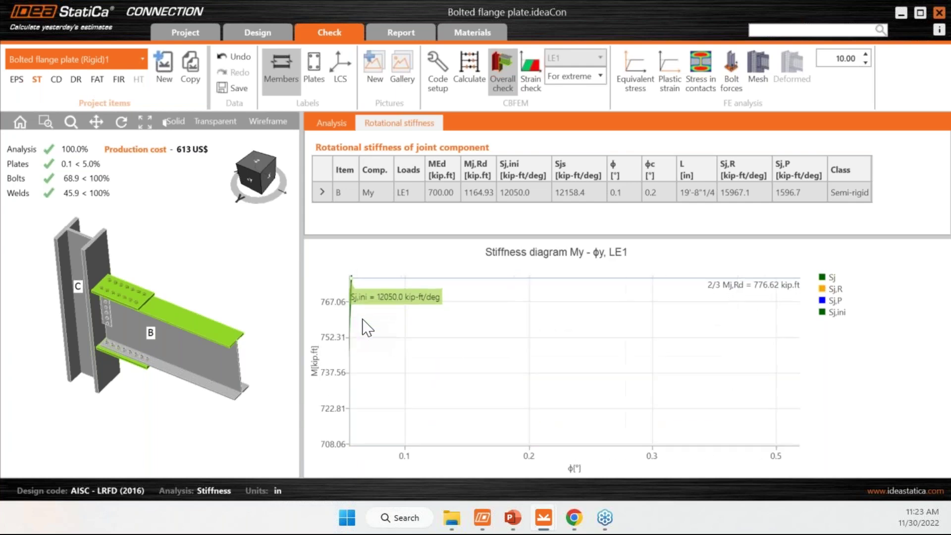
scroll(351, 347, up, 4)
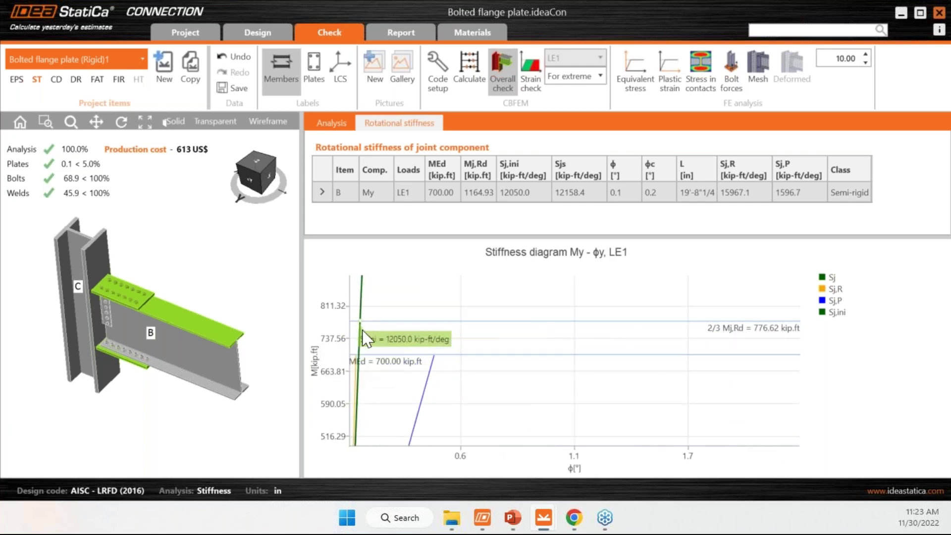
scroll(361, 331, up, 3)
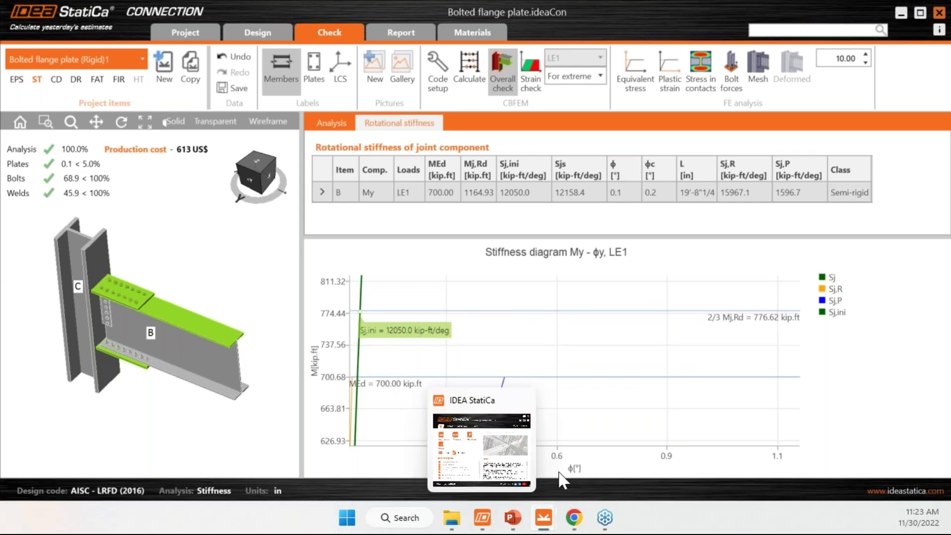
Step: Switch to the PowerPoint presentation to show the Stiffness analysis slide
mouse_move(550, 523)
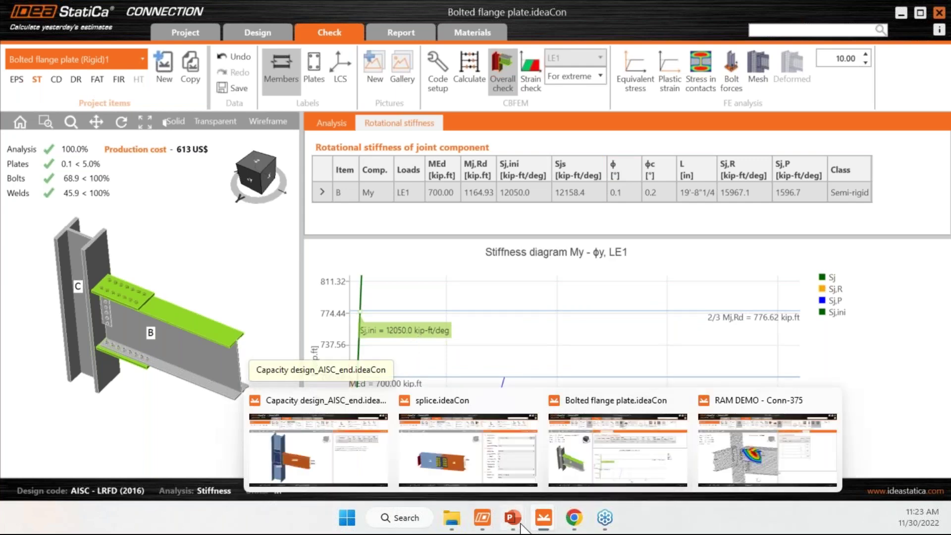
mouse_move(513, 518)
click(532, 462)
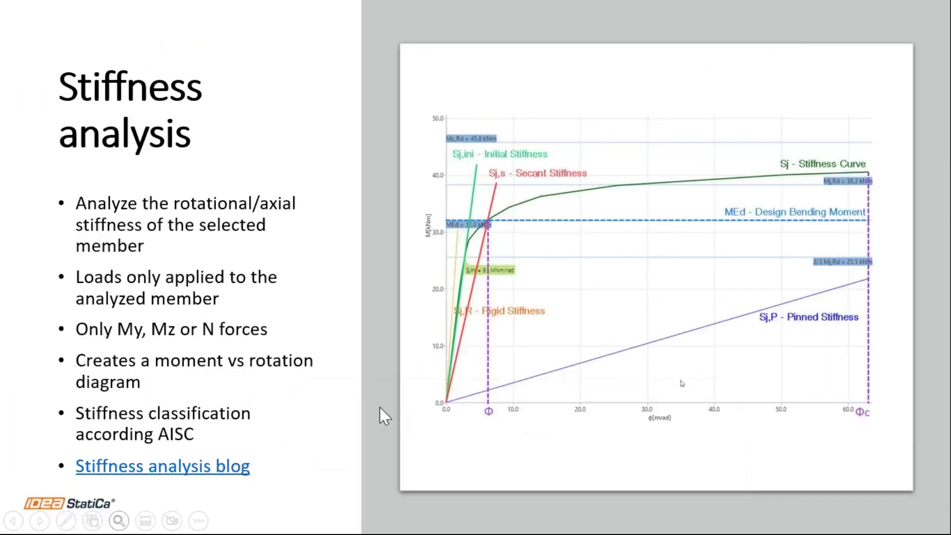
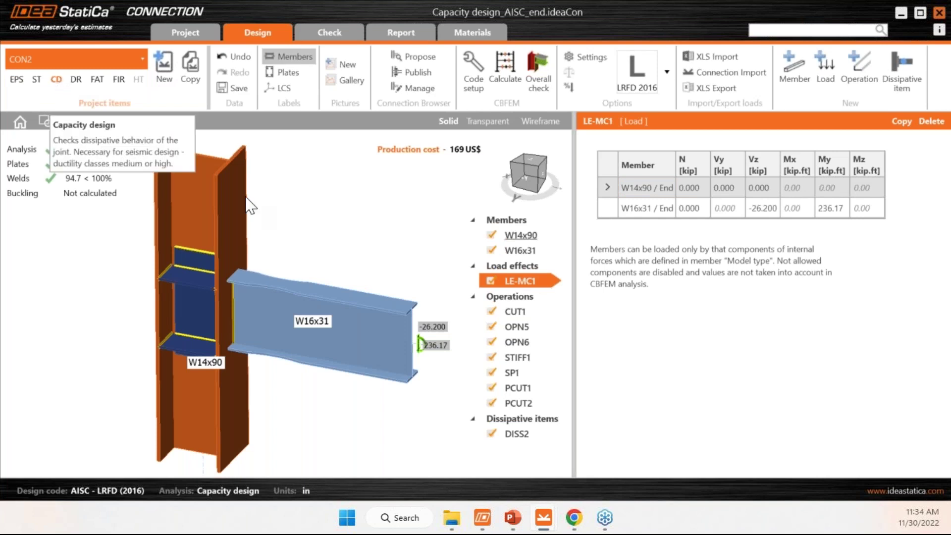
Step: Turn off the automatic Cpr calculation for dissipative item DISS2 so that a user-defined value applies
scroll(269, 206, down, 2)
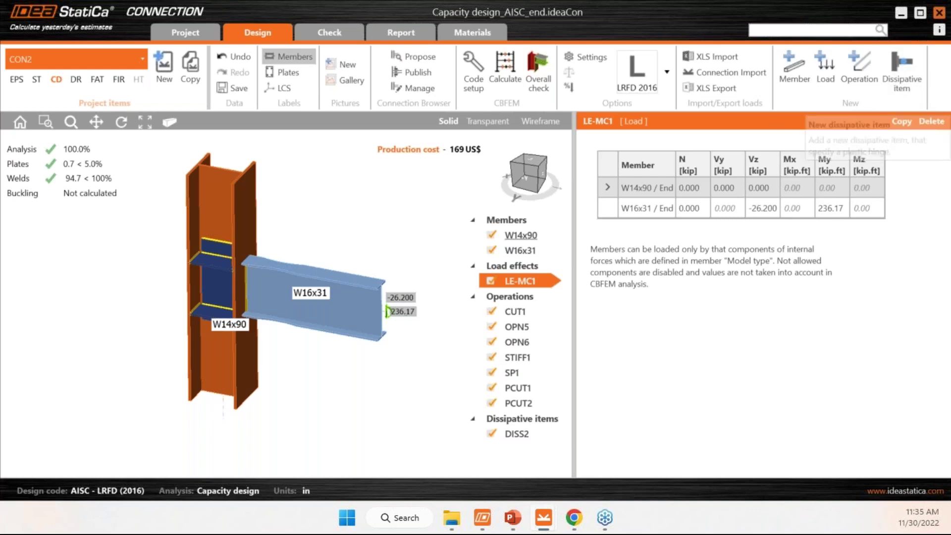
click(531, 419)
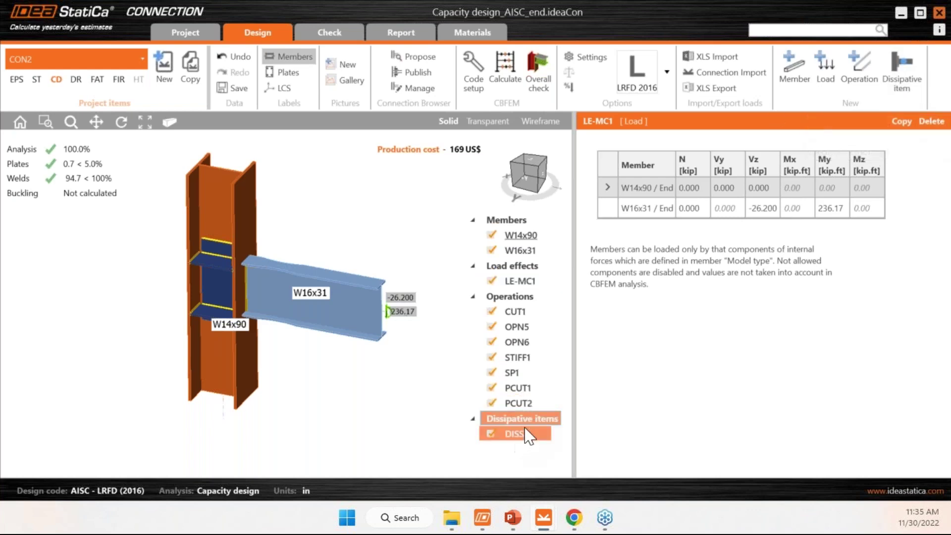
click(518, 434)
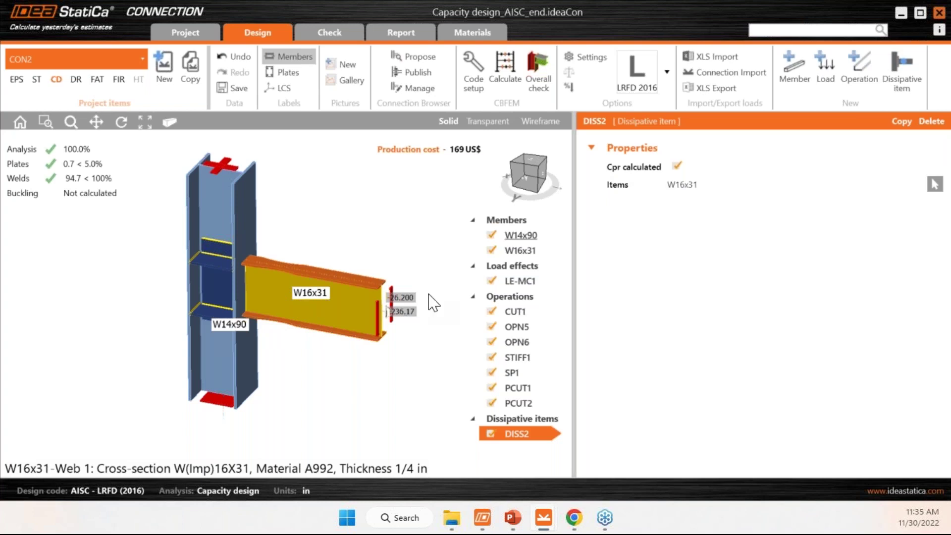
mouse_move(663, 176)
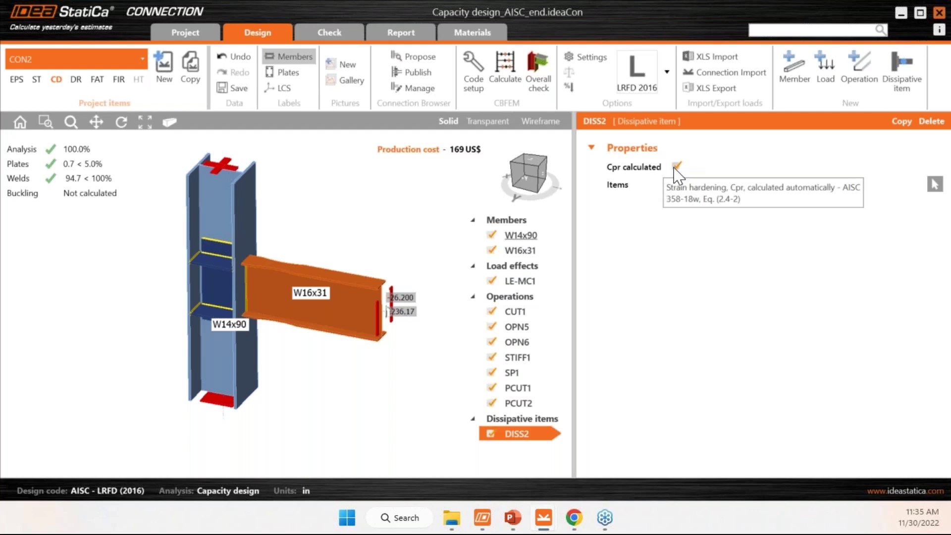
click(675, 166)
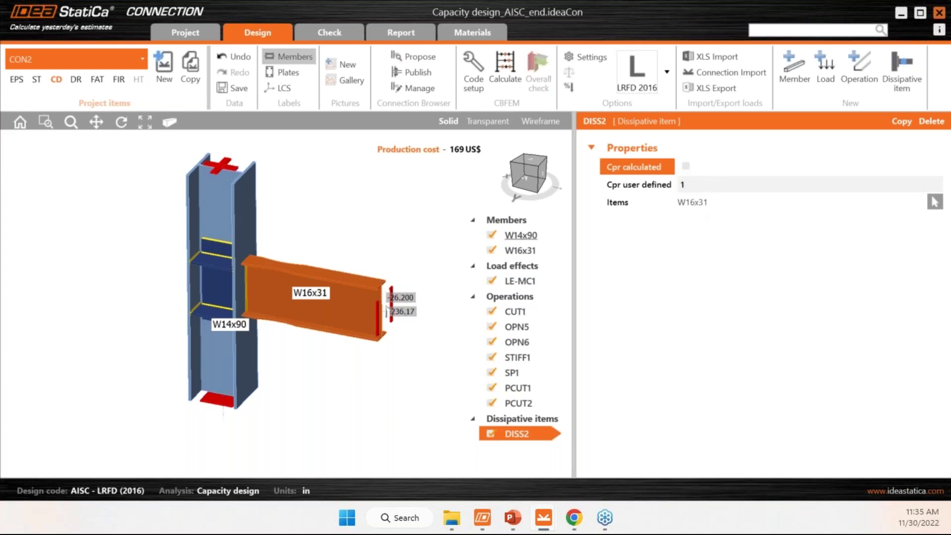
Step: Turn the automatic Cpr calculation back on for dissipative item DISS2 and view the beam's reduced section from above
click(686, 166)
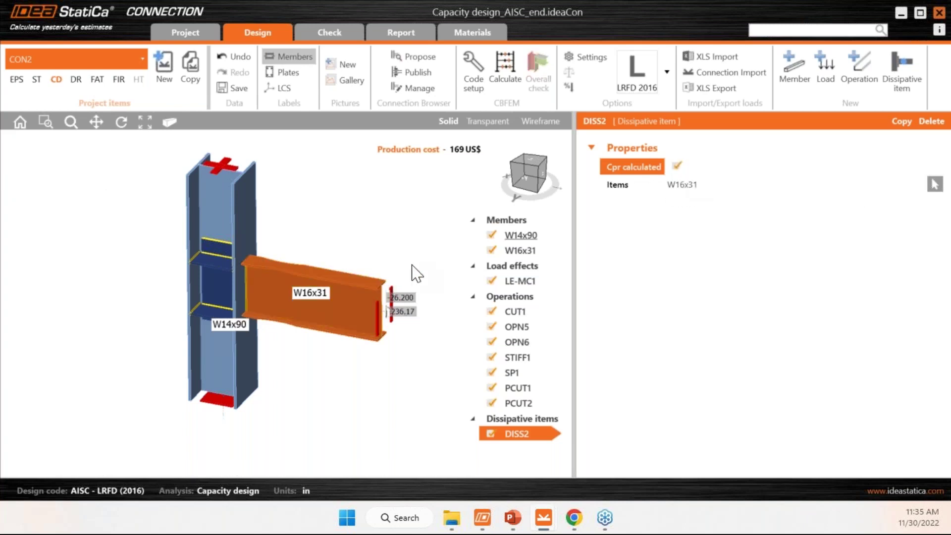
mouse_move(279, 267)
right_down()
mouse_move(288, 243)
mouse_move(259, 323)
mouse_move(282, 332)
mouse_move(297, 310)
mouse_move(278, 297)
mouse_move(286, 260)
right_up()
scroll(284, 265, up, 3)
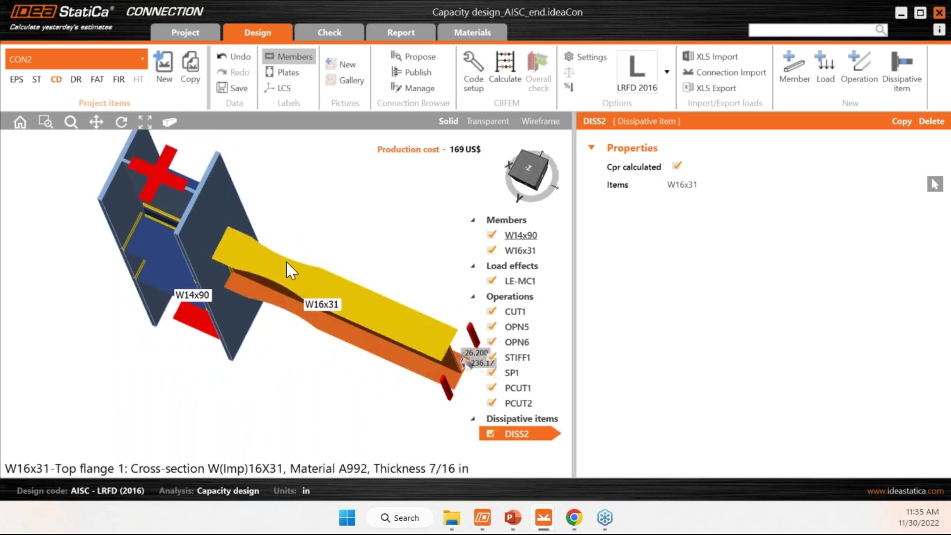
click(528, 169)
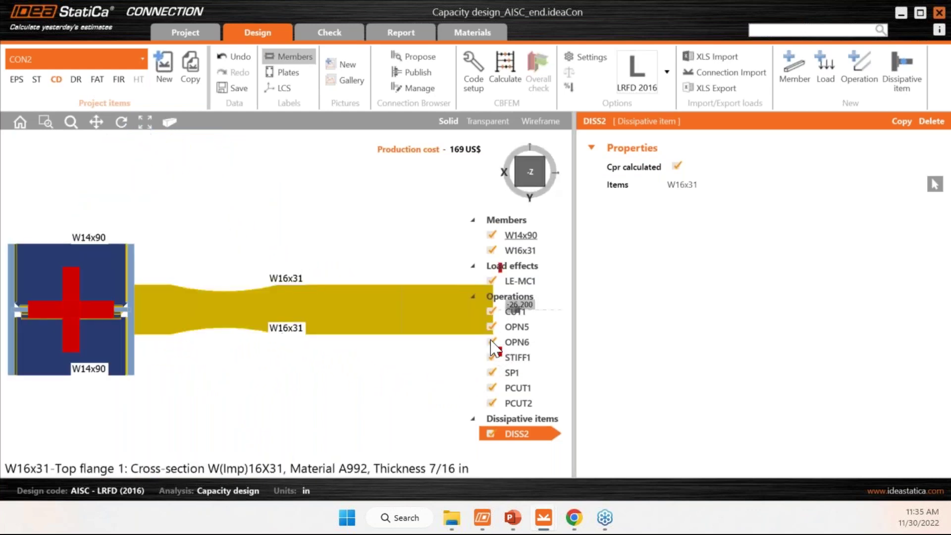
scroll(337, 317, down, 3)
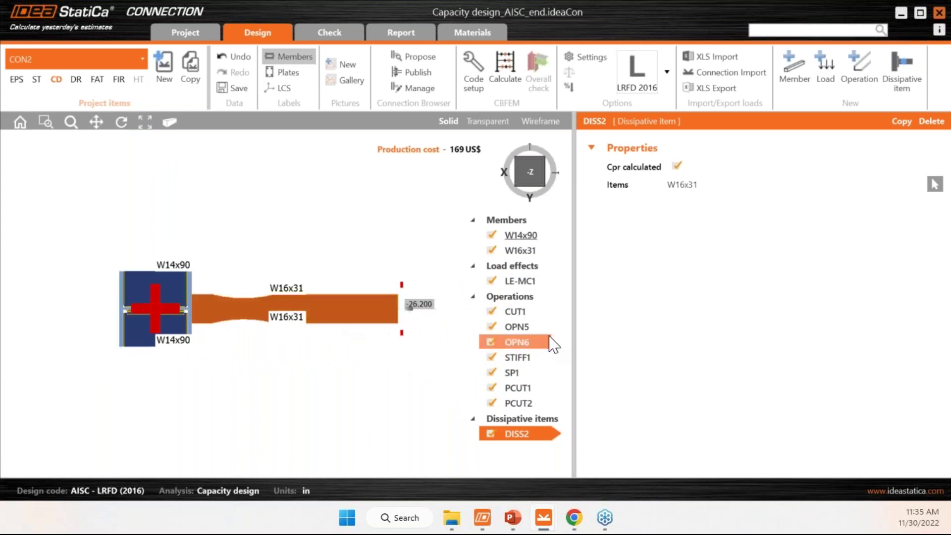
Step: Open the top flange opening OPN5 and look through the available manufacturing operations and opening shapes without changing them
click(517, 327)
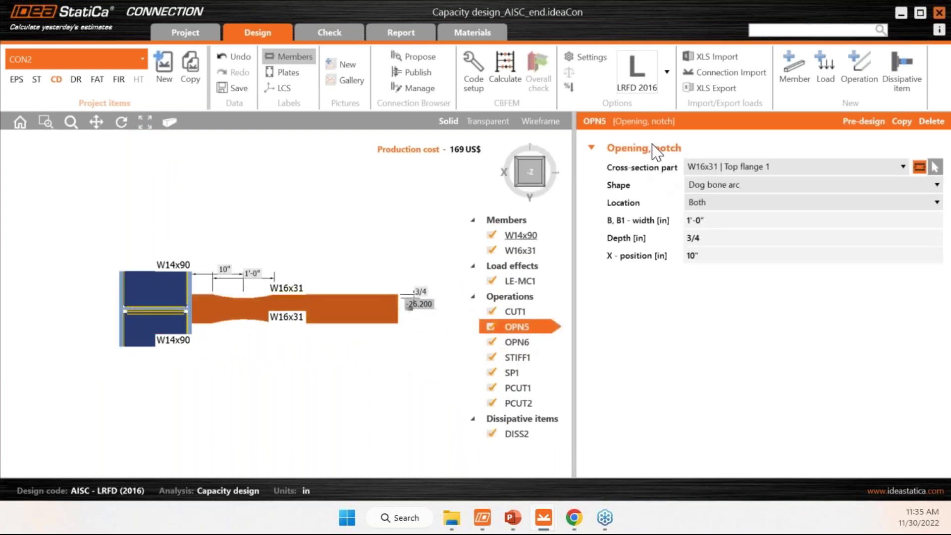
click(865, 80)
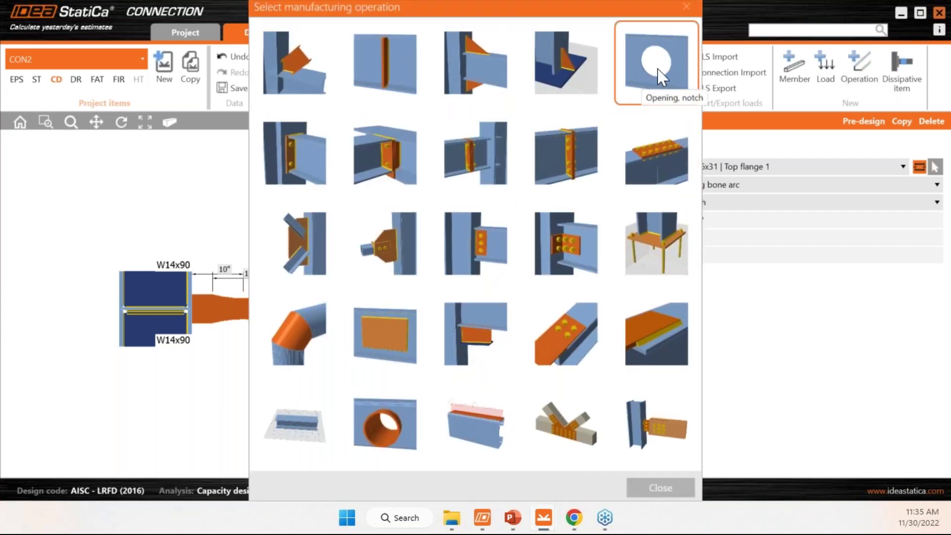
click(686, 7)
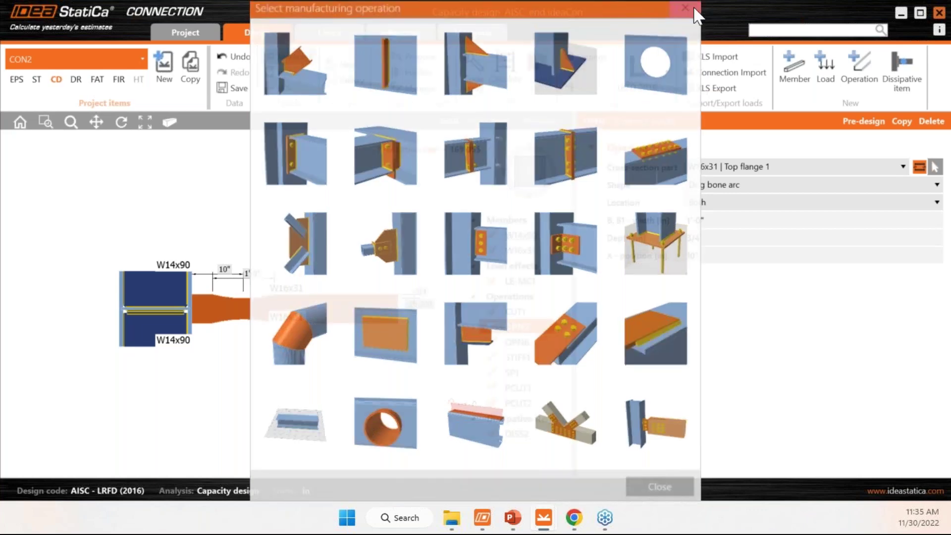
click(717, 185)
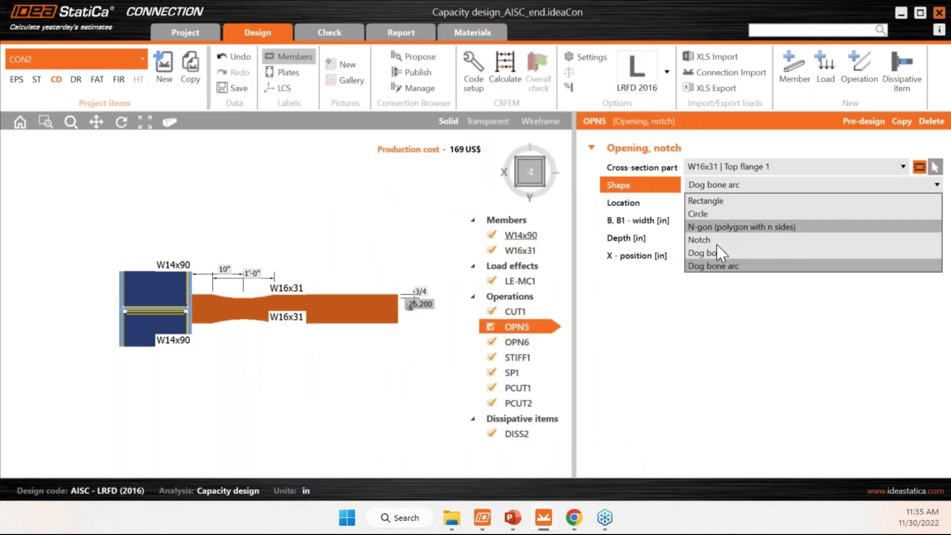
click(720, 299)
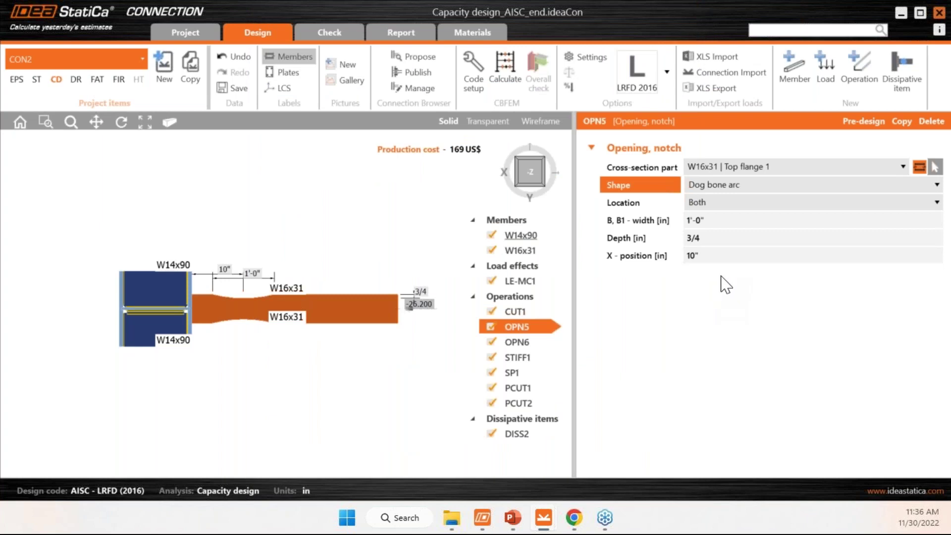
Step: Examine the OPN5 dog bone cut closely in transparent display and check its location options
scroll(204, 266, up, 3)
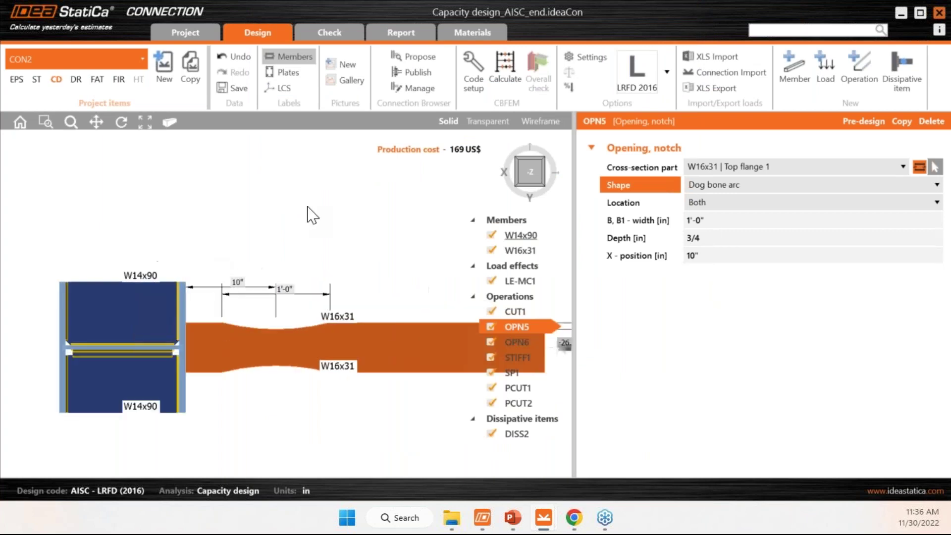
click(502, 125)
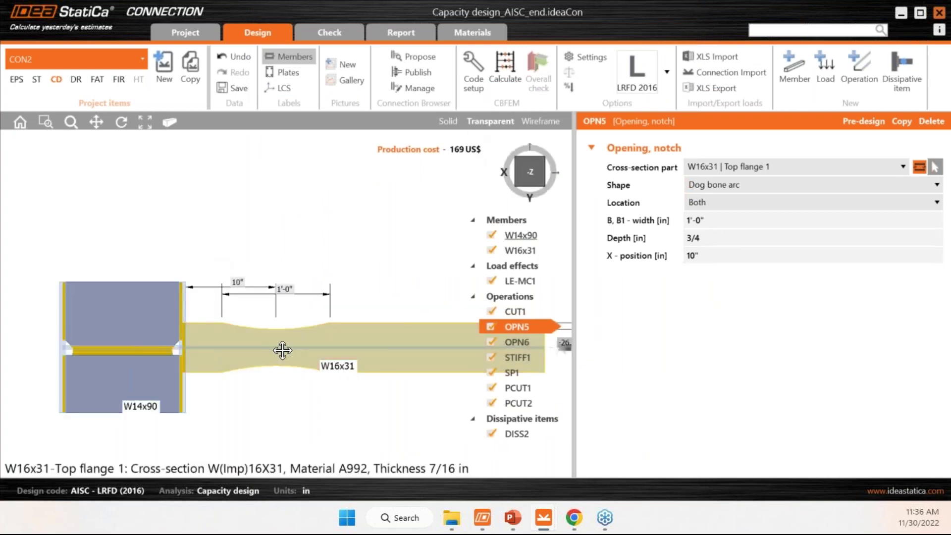
middle_drag(282, 350, 263, 344)
scroll(229, 337, up, 2)
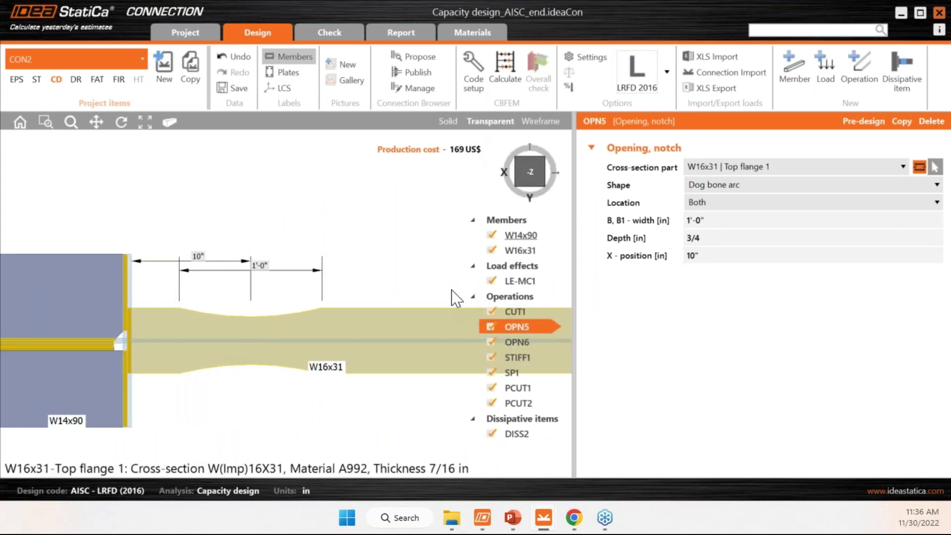
click(718, 203)
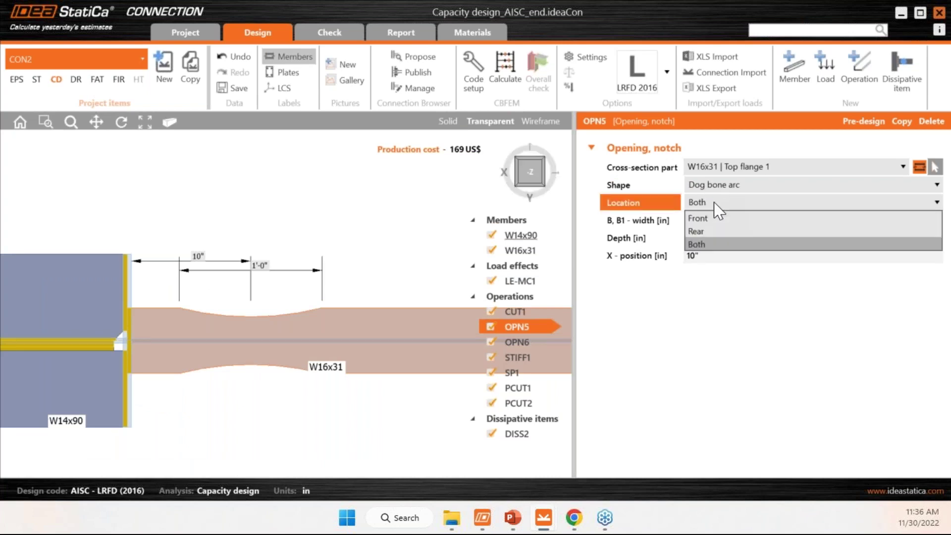
click(411, 300)
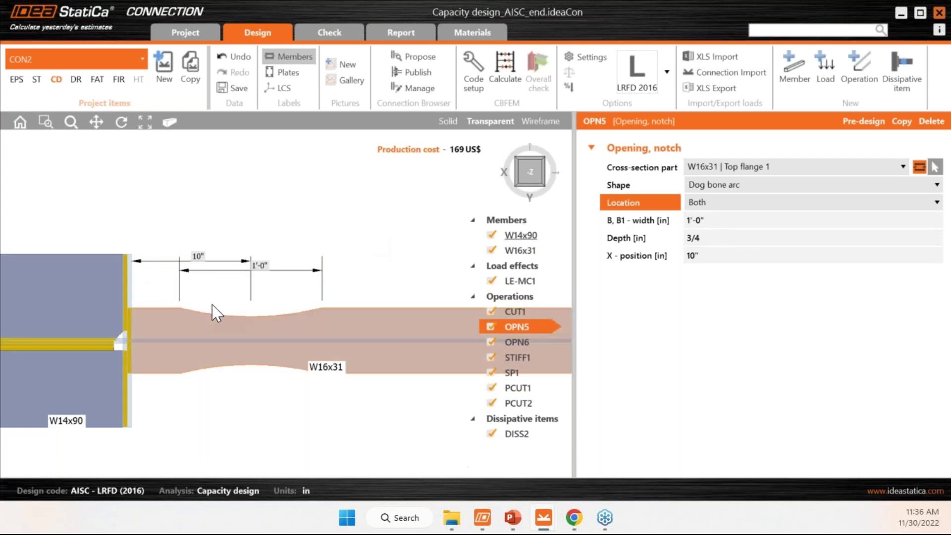
Step: Show the dog bone opening OPN6 on the beam's bottom flange in a tilted view
scroll(208, 305, down, 2)
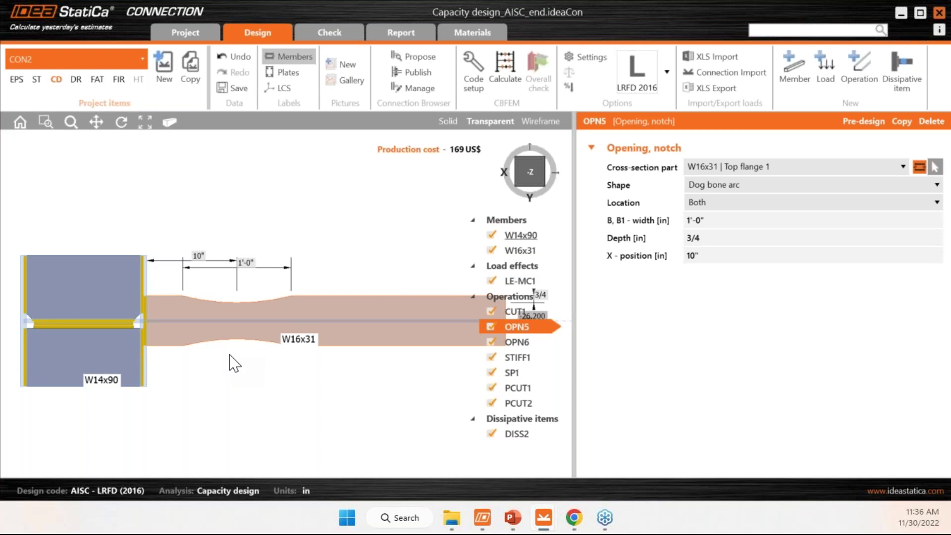
right_drag(272, 350, 254, 246)
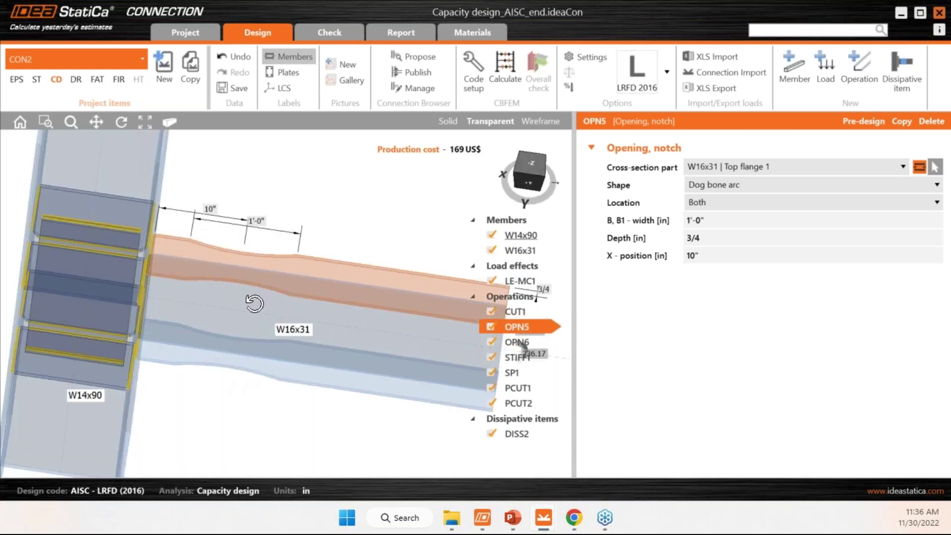
click(518, 342)
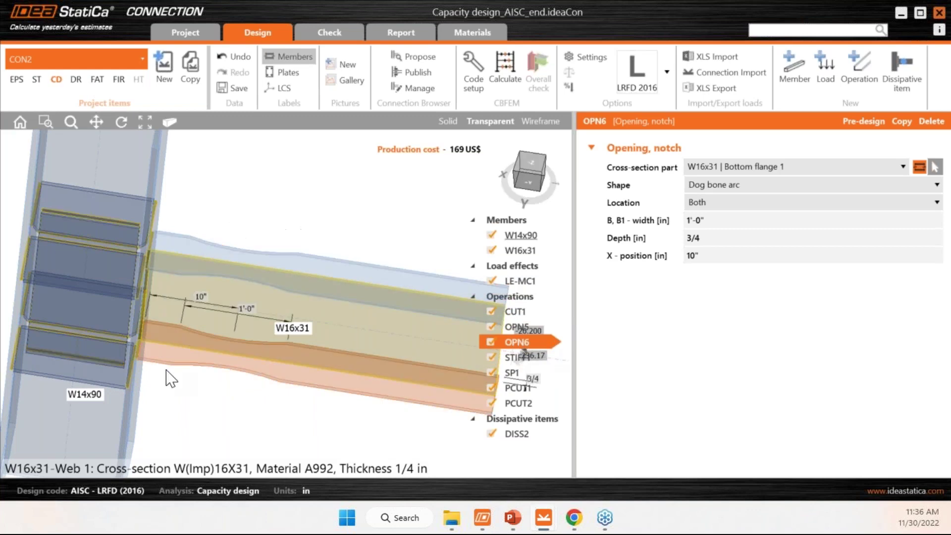
Step: Review the member forces of load effect LE-MC1 with the joint seen in side view
scroll(181, 375, down, 3)
right_drag(198, 371, 223, 362)
click(526, 285)
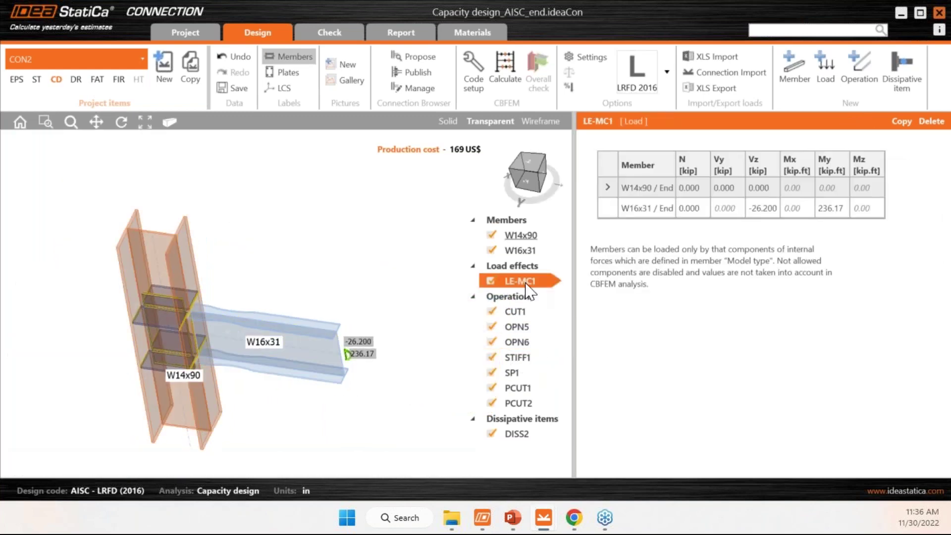
click(530, 186)
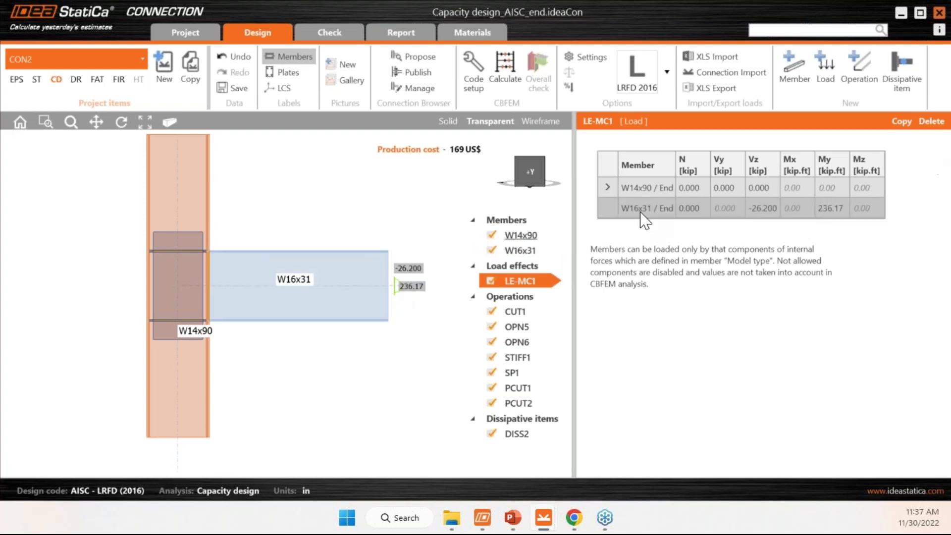
Step: Review the properties of beam W16x31, including its model type and force position, while viewing the joint obliquely
click(520, 250)
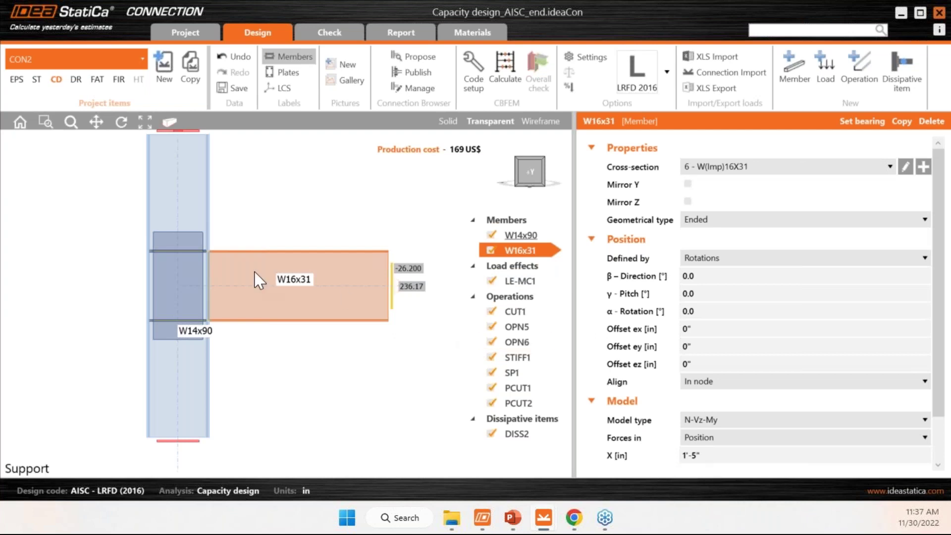
mouse_move(254, 270)
right_down()
mouse_move(251, 229)
mouse_move(252, 269)
right_up()
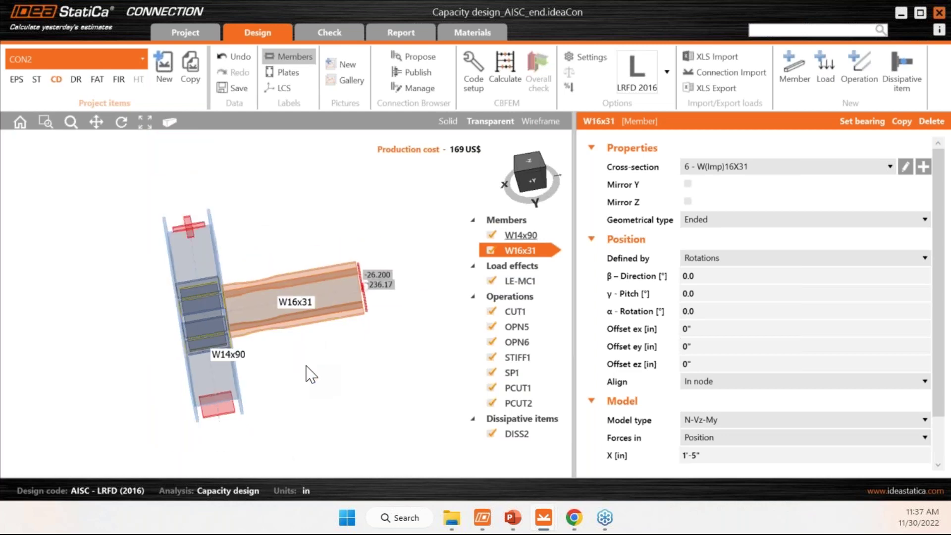
right_drag(295, 360, 285, 342)
Step: Deactivate the doubler plate SP1 on the column web together with the plate cuts PCUT1 and PCUT2
click(529, 176)
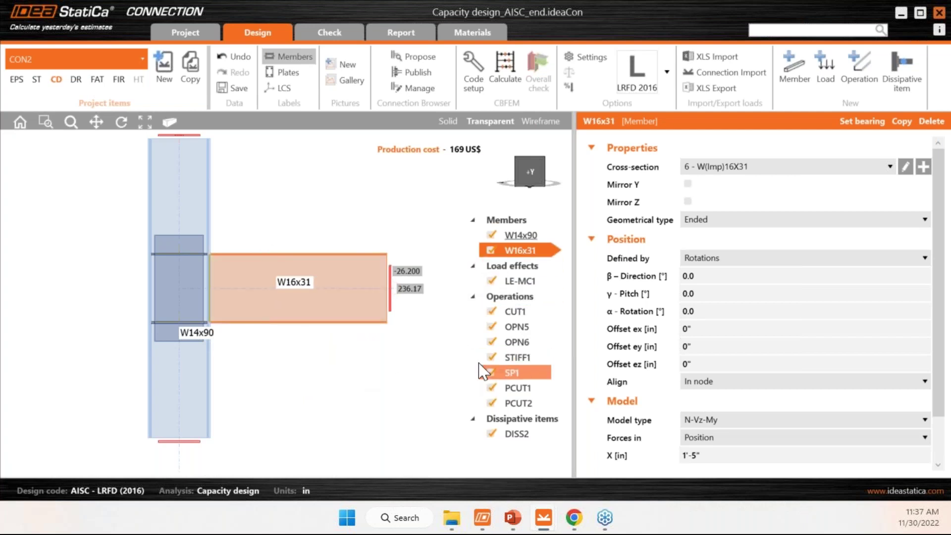
click(157, 282)
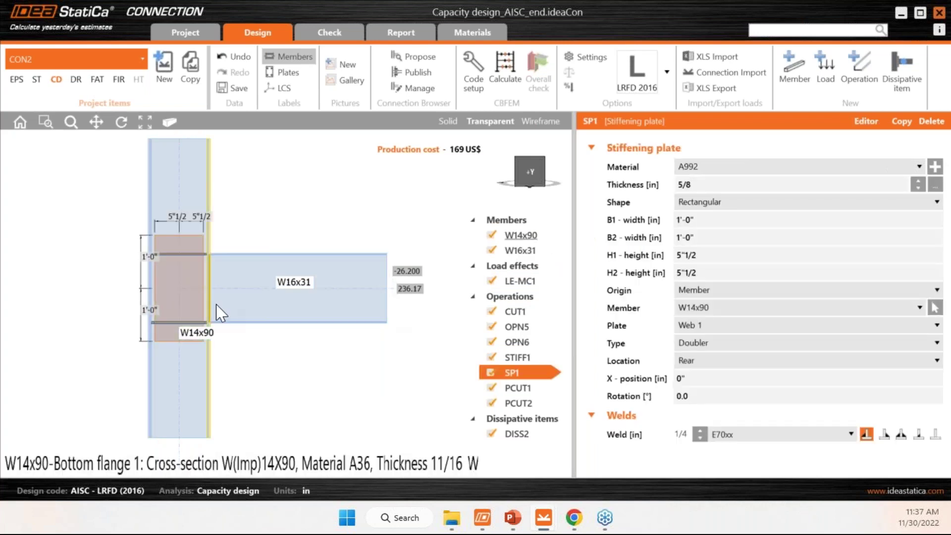
click(491, 388)
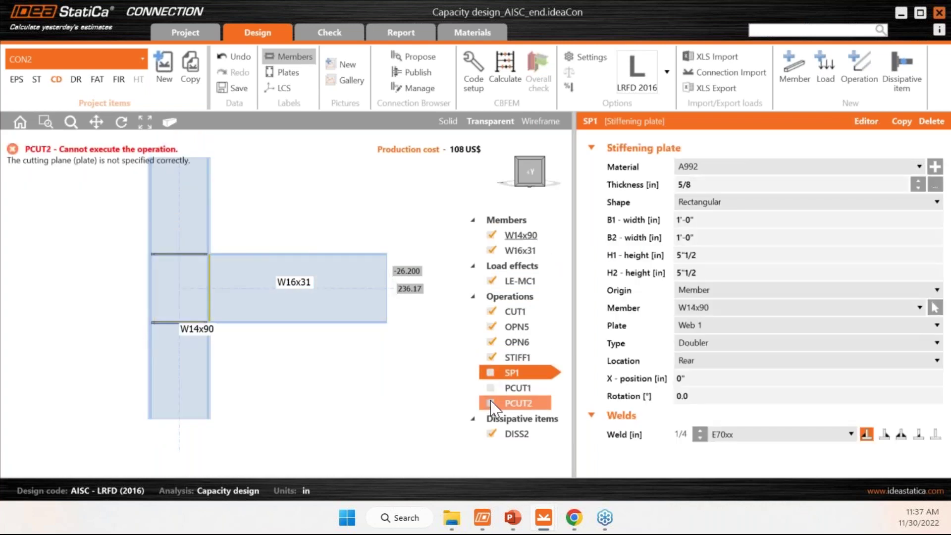
click(491, 403)
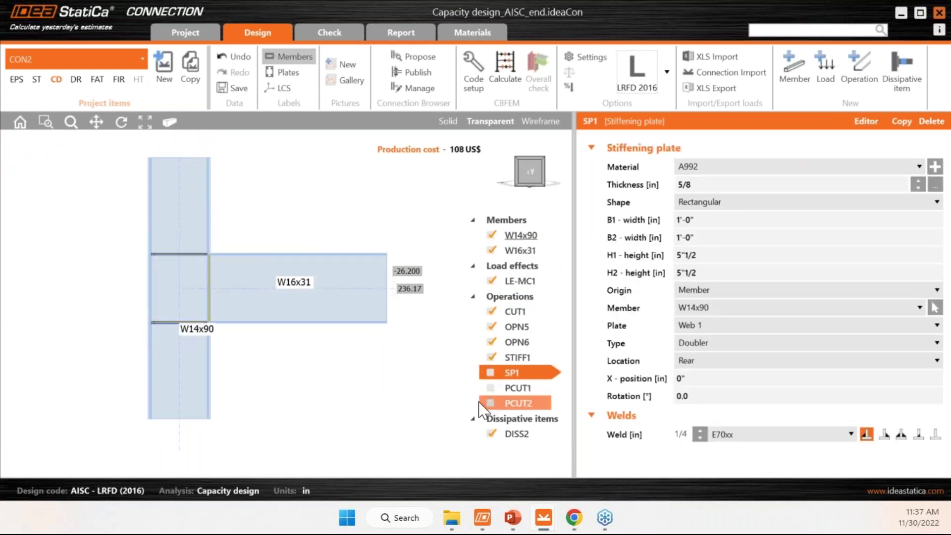
Step: Calculate the joint without the doubler plate and examine the plastic strain in the column web panel and beam
click(520, 88)
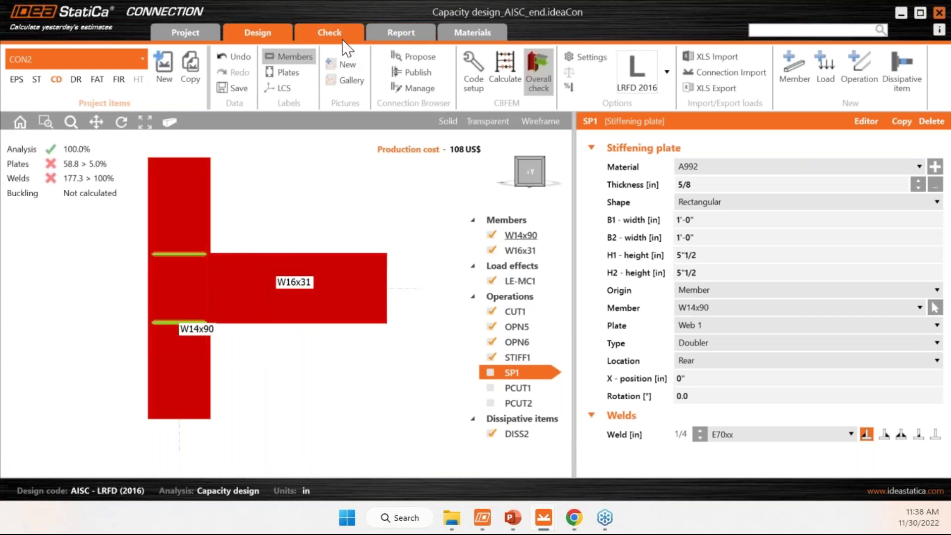
click(328, 34)
click(677, 86)
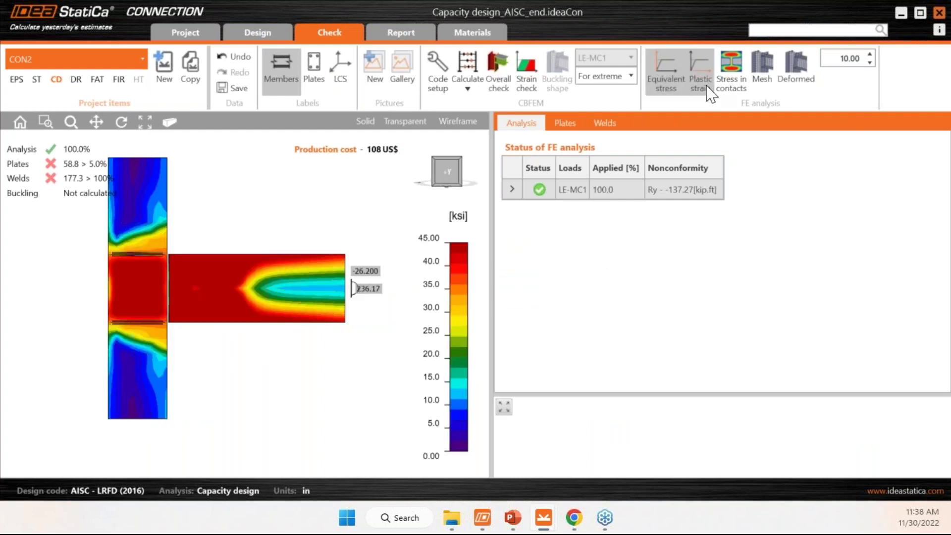
click(700, 84)
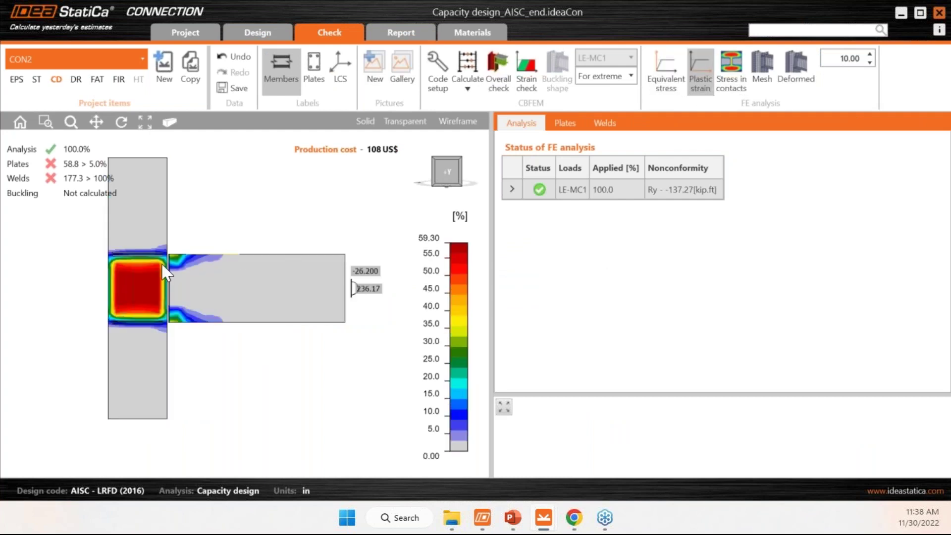
middle_drag(110, 272, 166, 258)
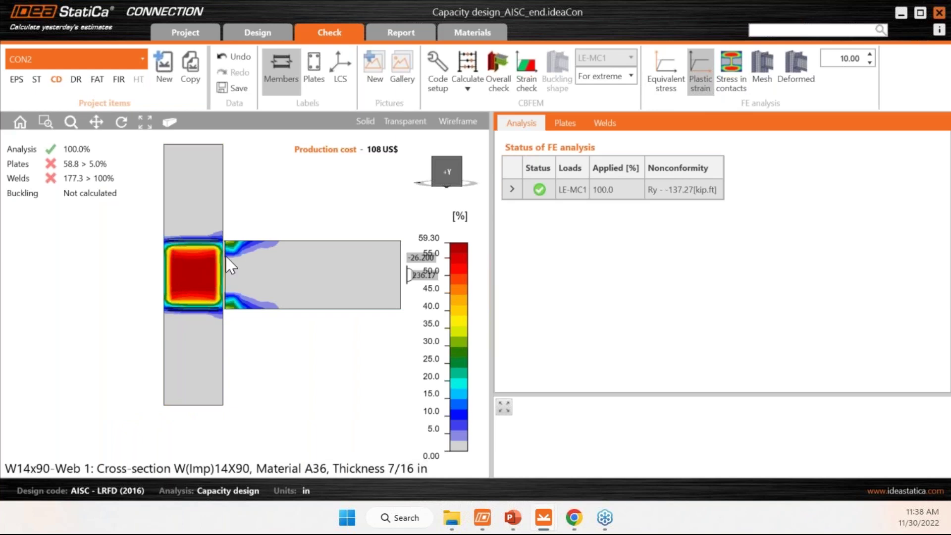
right_drag(255, 251, 276, 252)
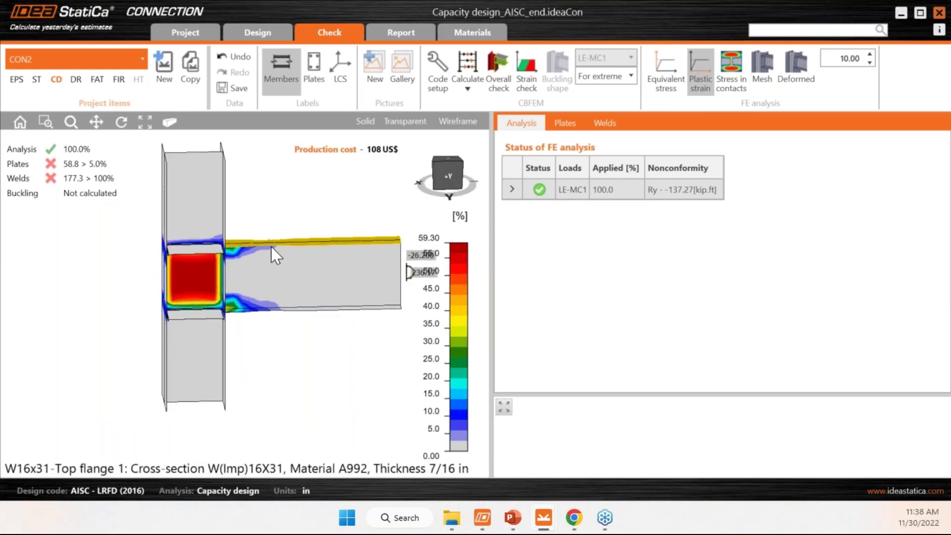
scroll(268, 229, up, 2)
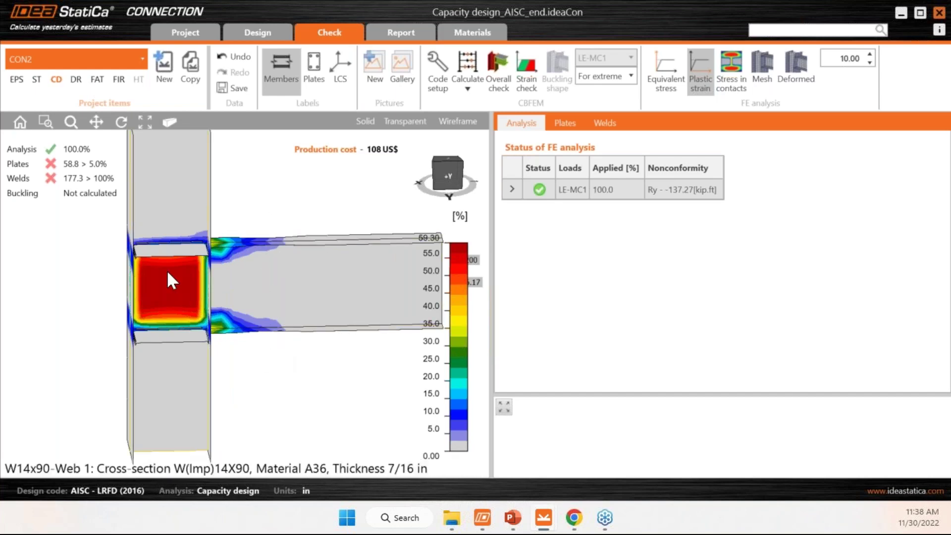
Step: Reactivate the doubler plate SP1 and the plate cuts PCUT1 and PCUT2 in the design
click(286, 34)
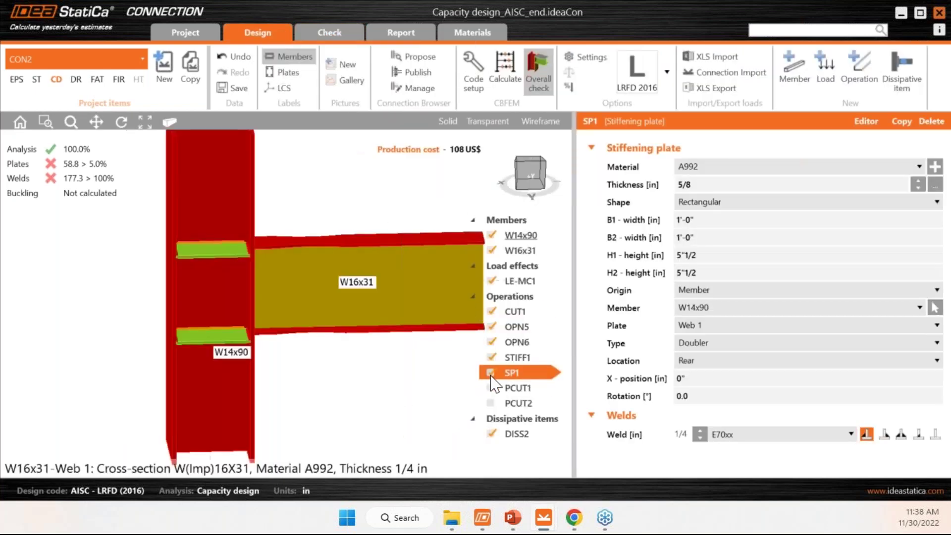
click(491, 388)
click(491, 402)
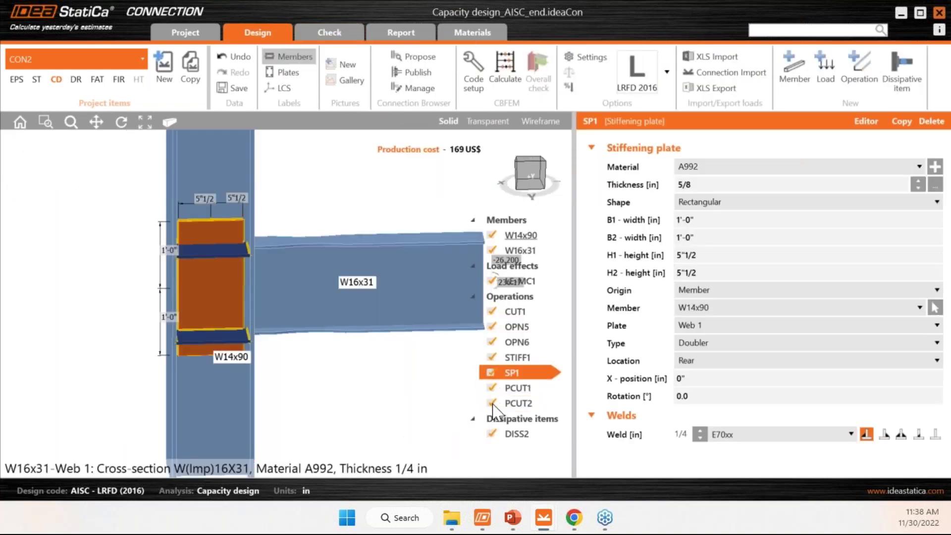
Step: Calculate the joint with doubler plate SP1 and plate cuts active, and display the plastic strain results
right_drag(271, 234, 377, 219)
key(F5)
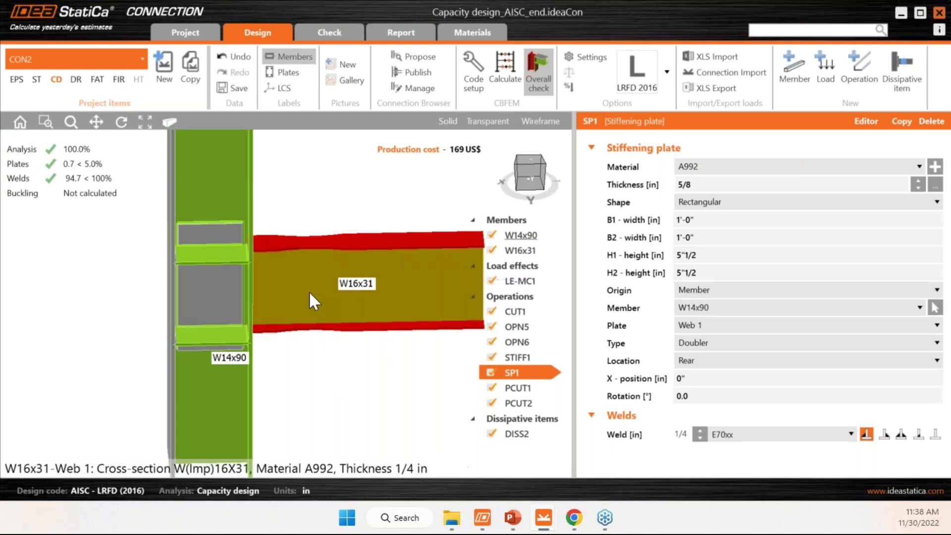
click(323, 37)
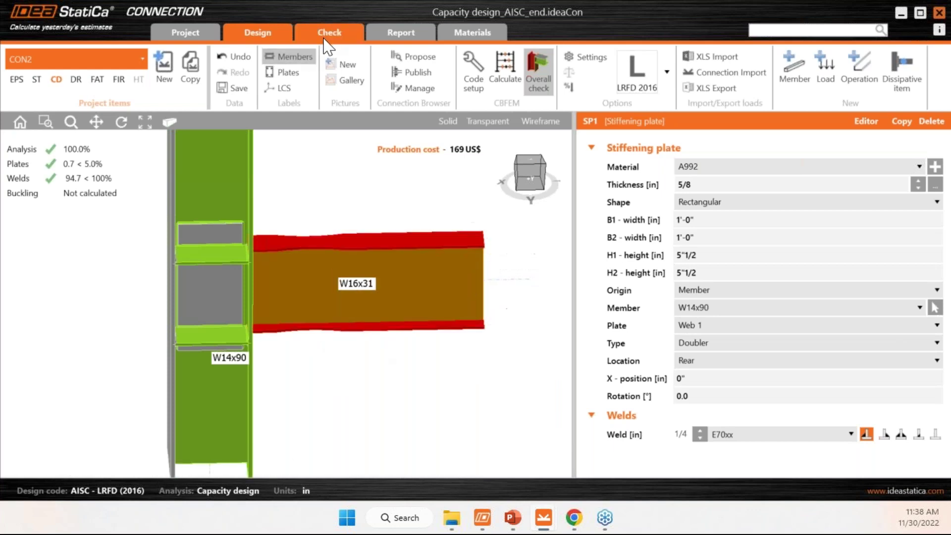
click(714, 91)
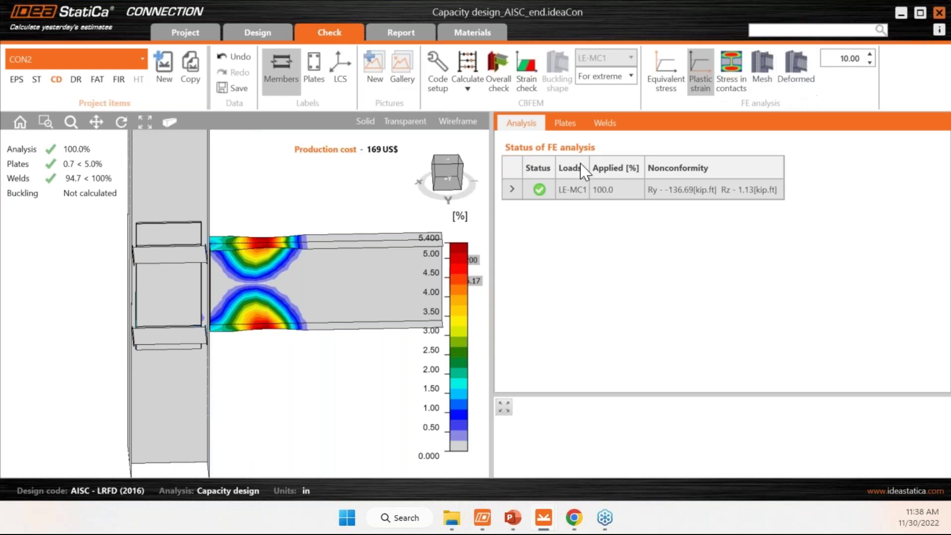
Step: Show the mesh and deformed shape with the plastic strain, and examine the joint from the front and obliquely
click(449, 184)
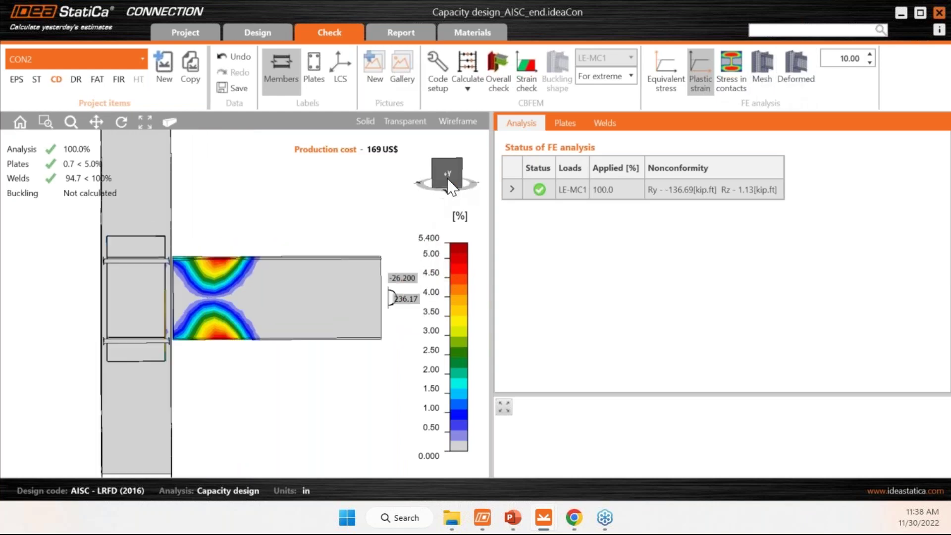
click(762, 88)
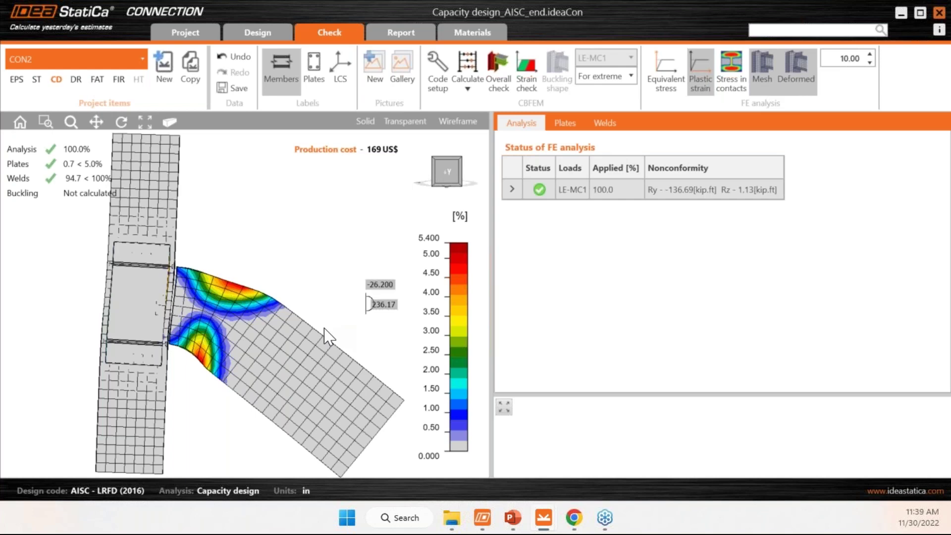
right_drag(257, 203, 201, 319)
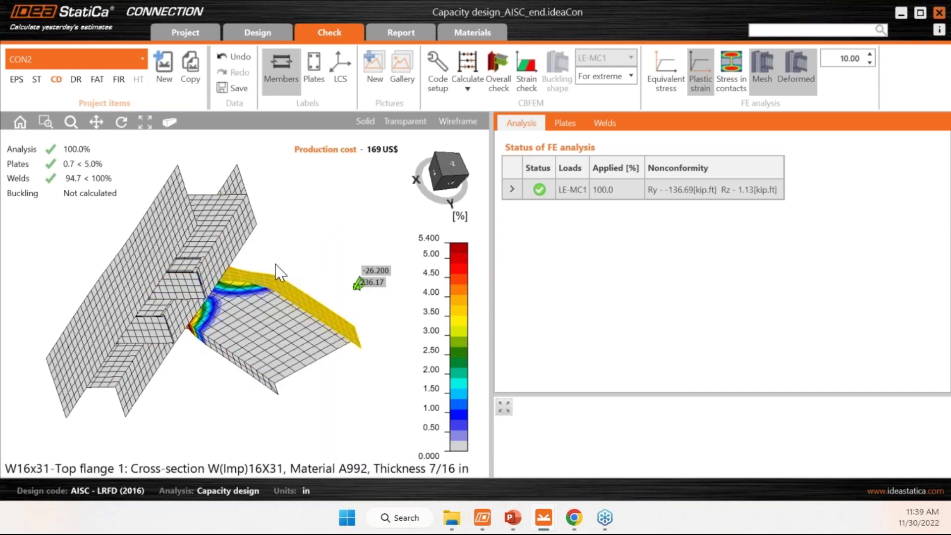
right_drag(210, 298, 307, 267)
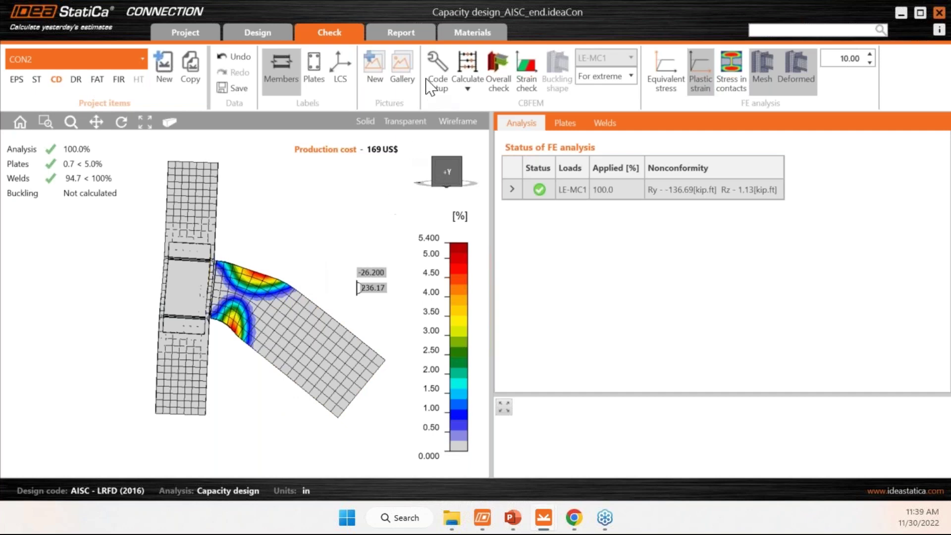
Step: Review the material resistance factor among the LRFD resistance factors in the code setup, leaving the settings without changes
click(448, 92)
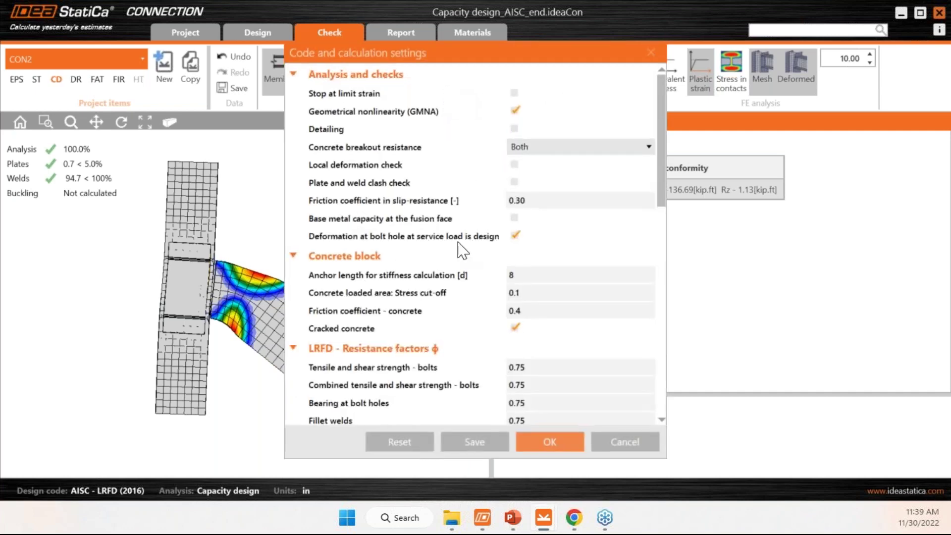
scroll(461, 246, down, 5)
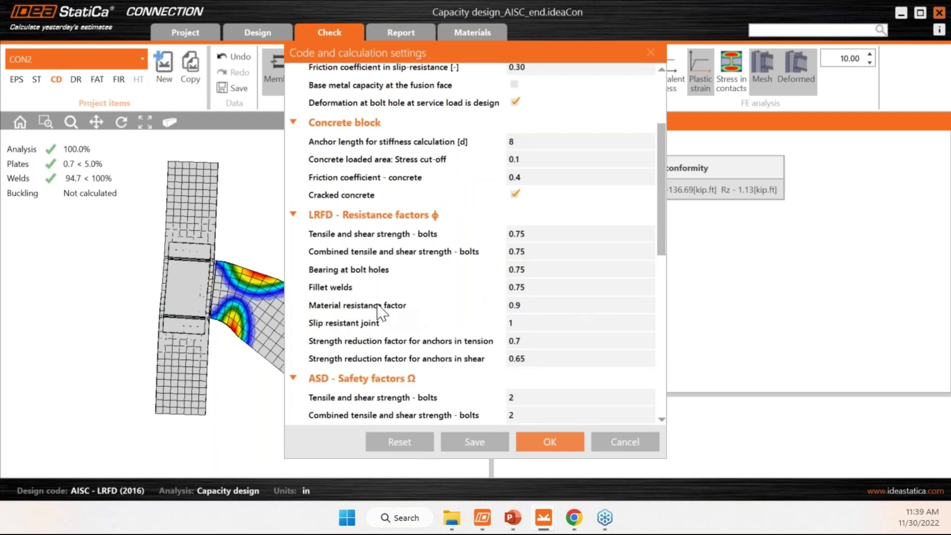
mouse_move(419, 320)
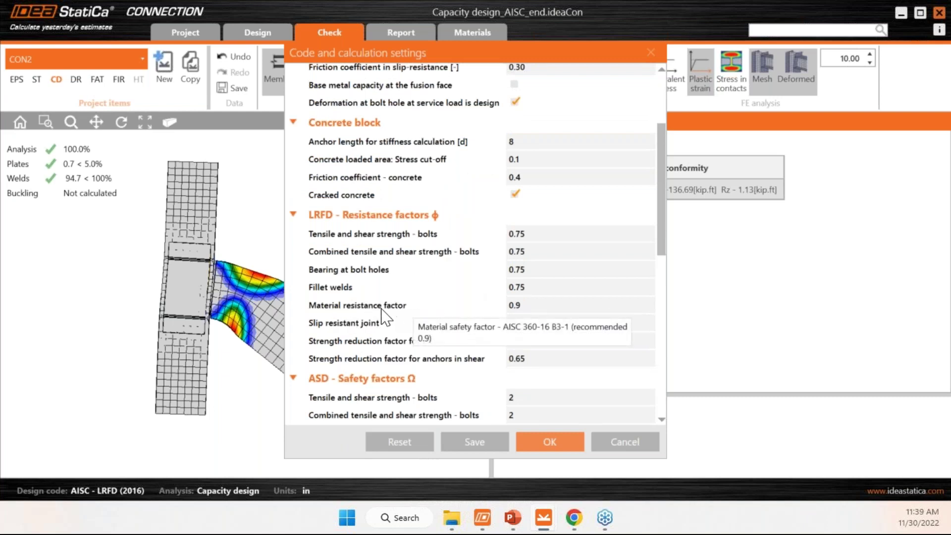
click(651, 52)
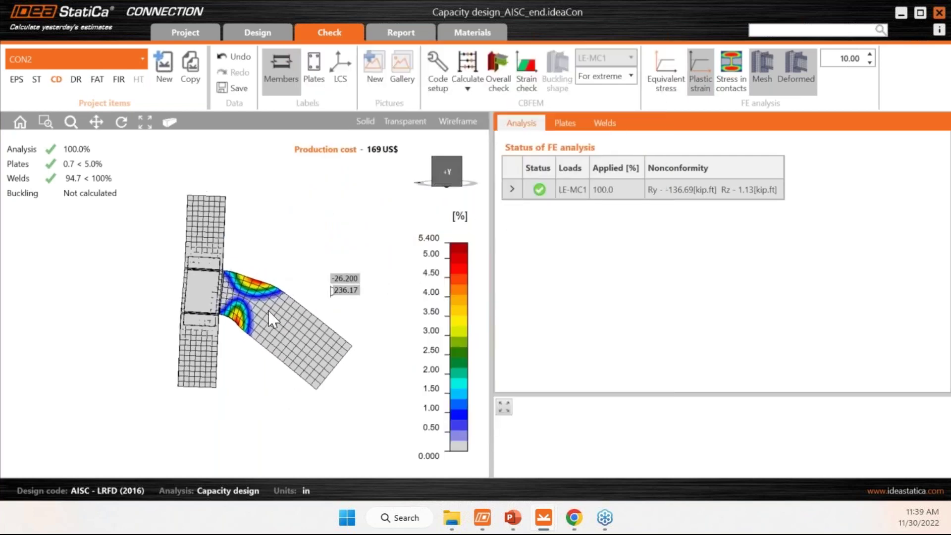
Step: Switch to the PowerPoint slide show and advance to the Design Resistance slide
mouse_move(514, 518)
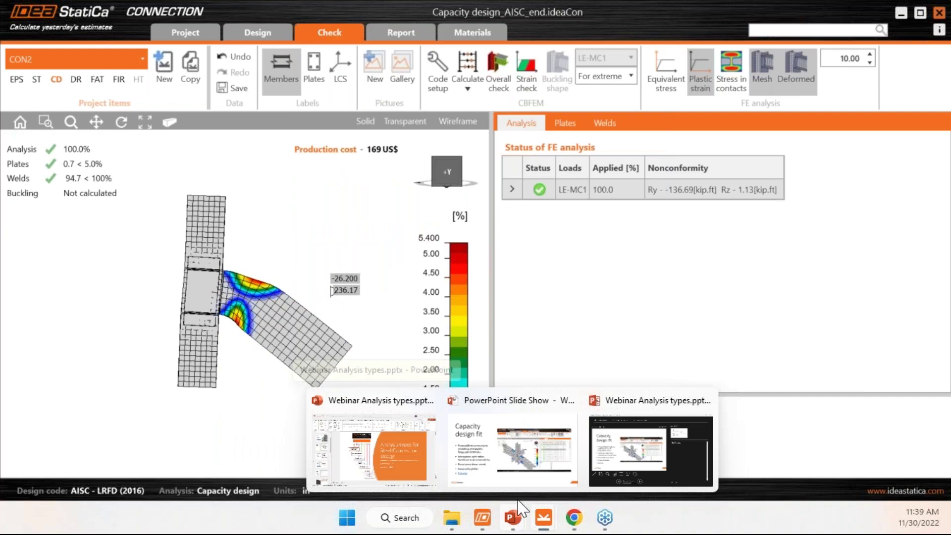
click(521, 479)
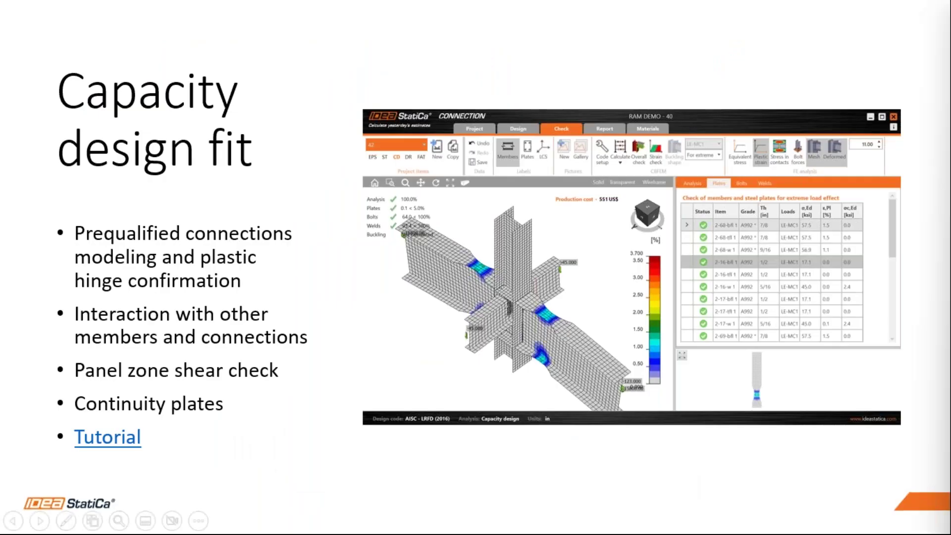
key(Right)
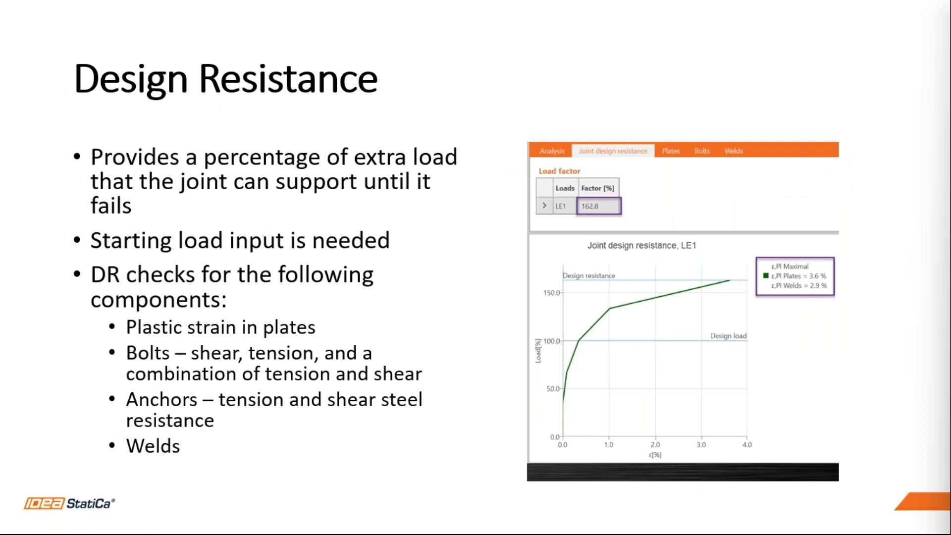
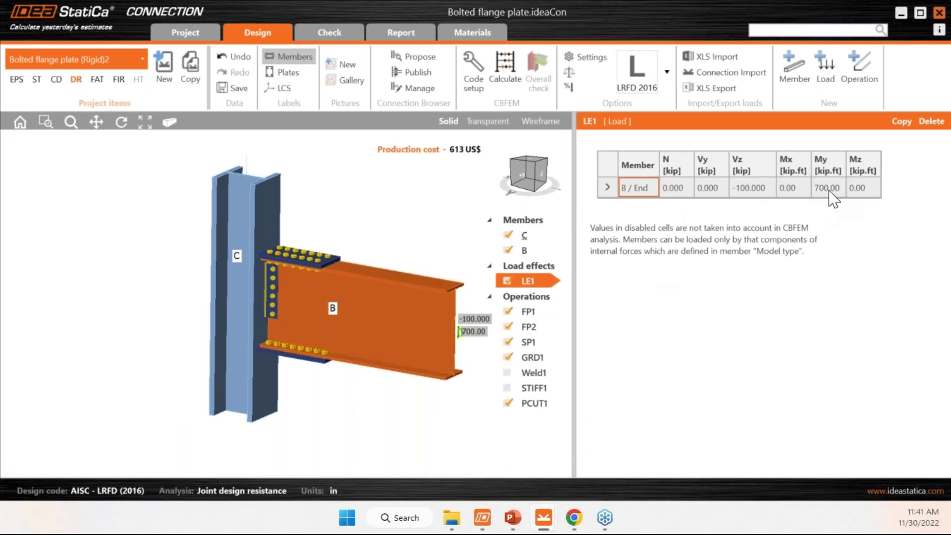
Step: Inspect the end loads on beam B and calculate the joint design resistance of the bolted flange plate connection
right_drag(406, 281, 450, 357)
scroll(446, 354, up, 5)
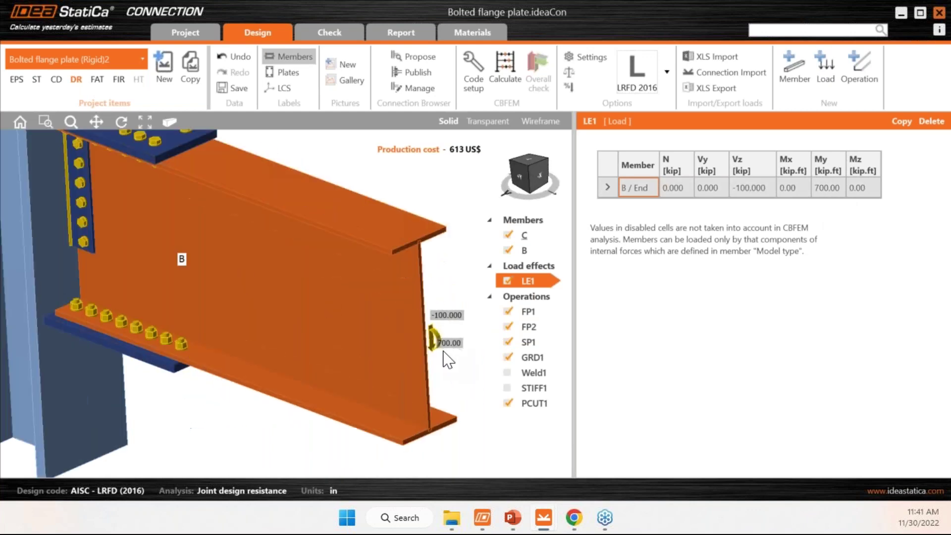
scroll(446, 352, down, 5)
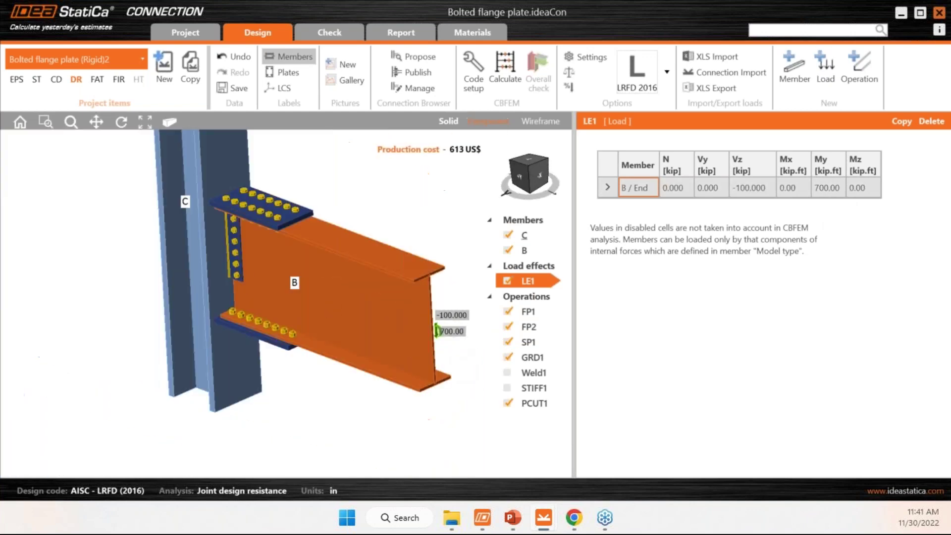
click(505, 88)
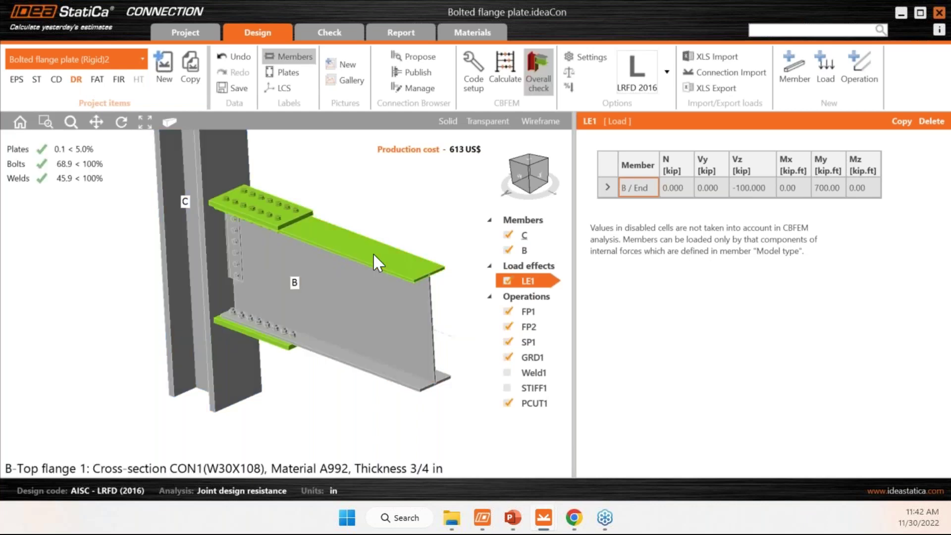
Step: Display the joint design resistance load factor and diagram for LE1, and widen the results area
click(328, 34)
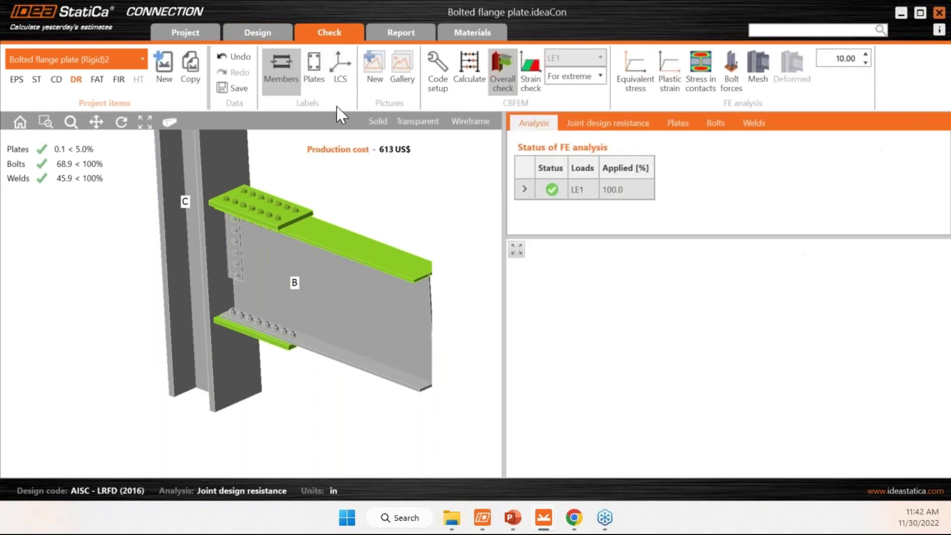
click(615, 130)
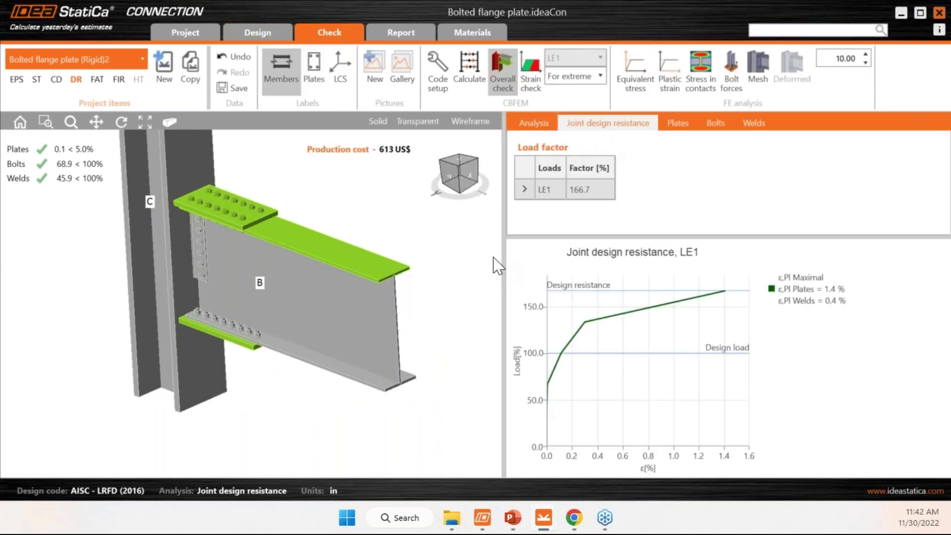
drag(504, 259, 400, 259)
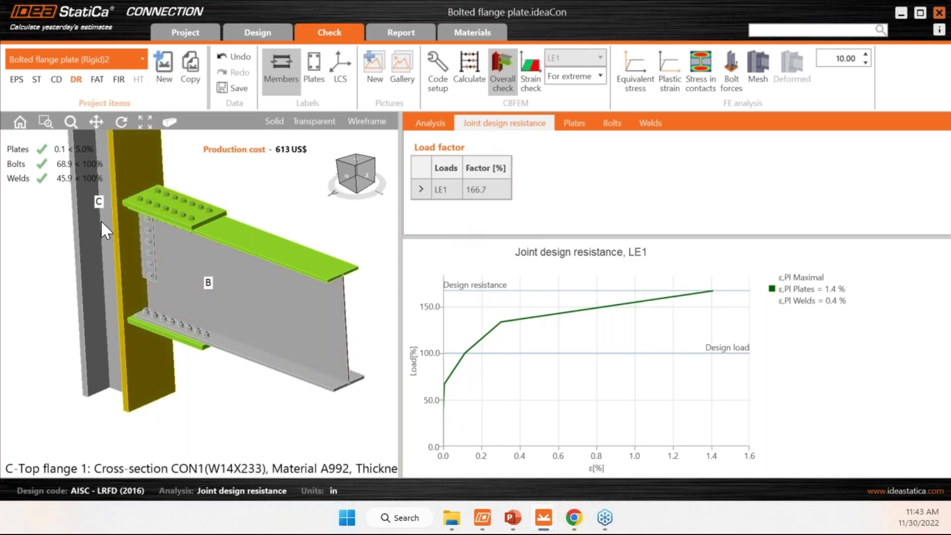
scroll(202, 307, down, 3)
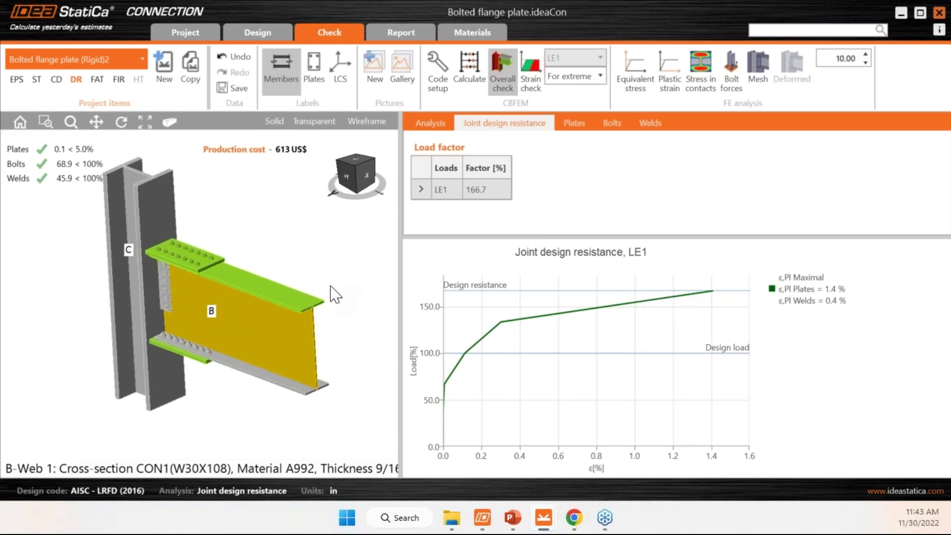
Step: Set the LE1 loads at the end of beam B to Vz -166 kip and My 1162 kip.ft
click(270, 40)
click(750, 187)
drag(761, 186, 714, 198)
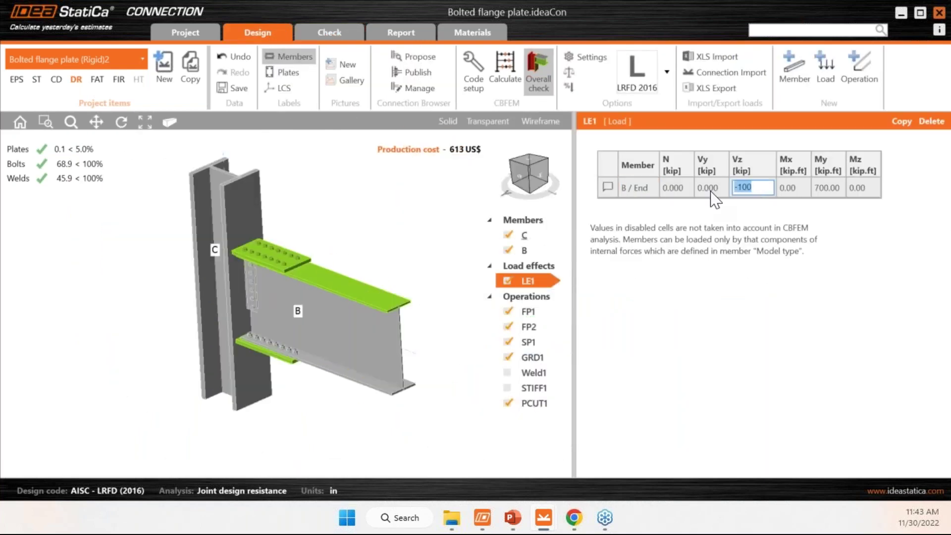
text(-166)
key(Return)
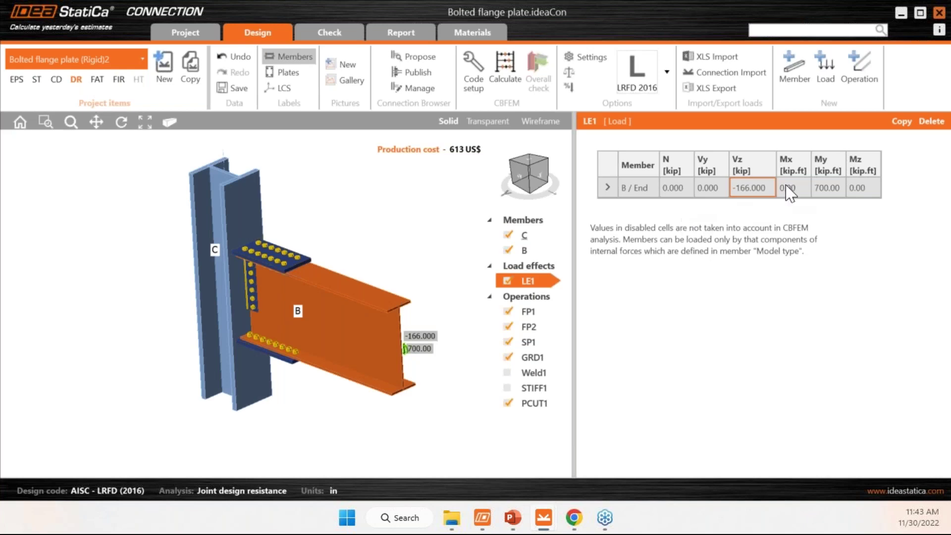
click(837, 187)
drag(841, 188, 797, 193)
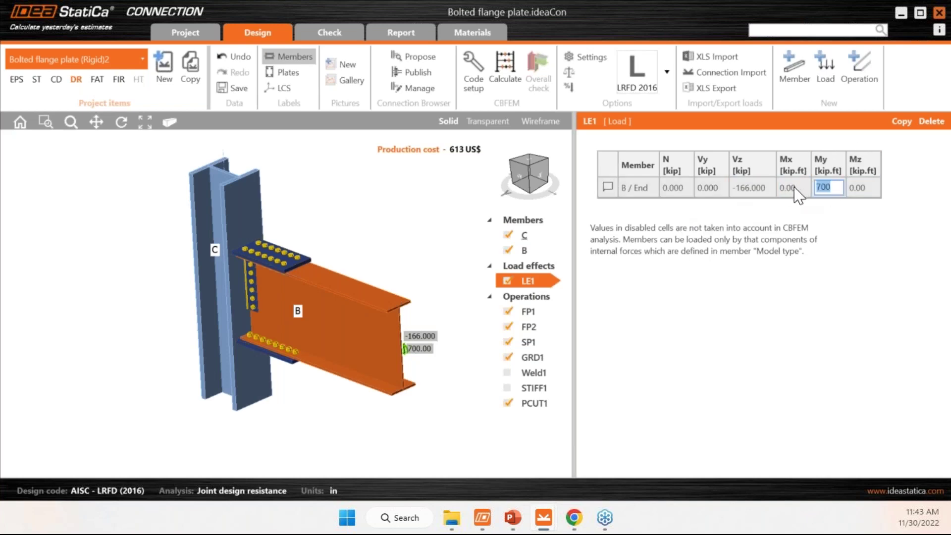
text(1162)
key(Return)
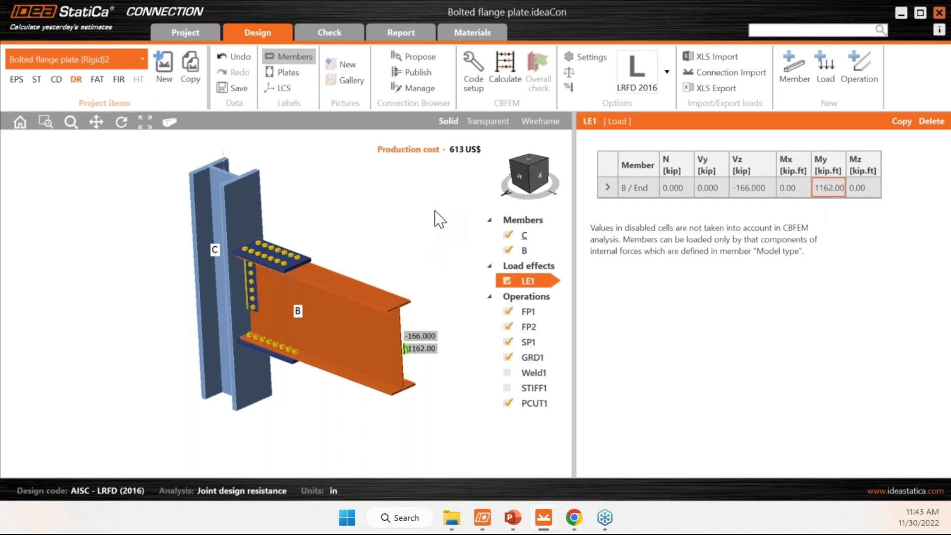
Step: Recalculate the bolted flange plate joint with the increased loads and display its joint design resistance diagram
click(505, 82)
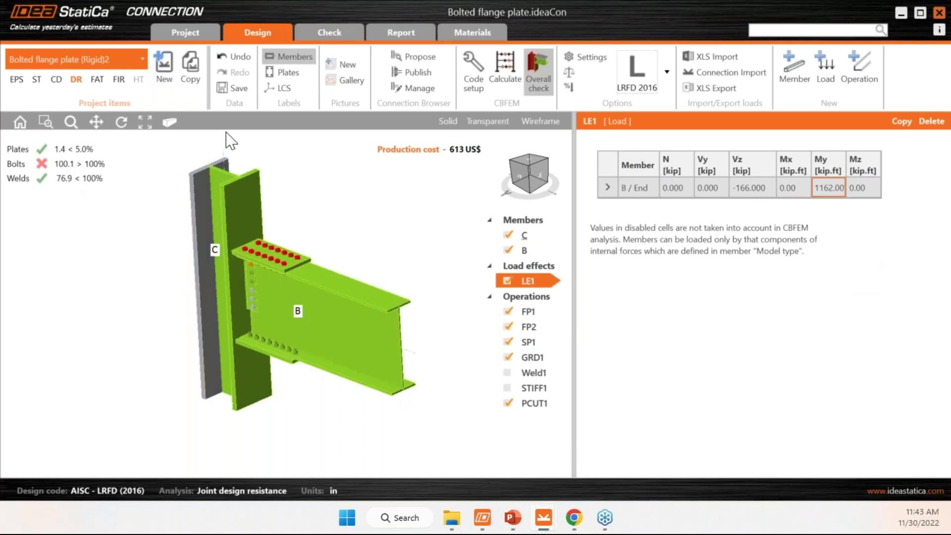
click(329, 34)
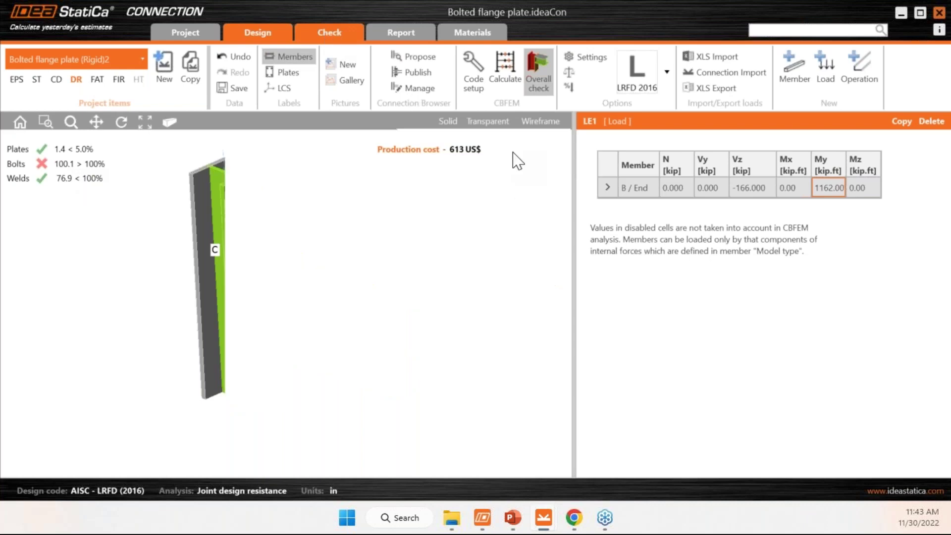
click(508, 123)
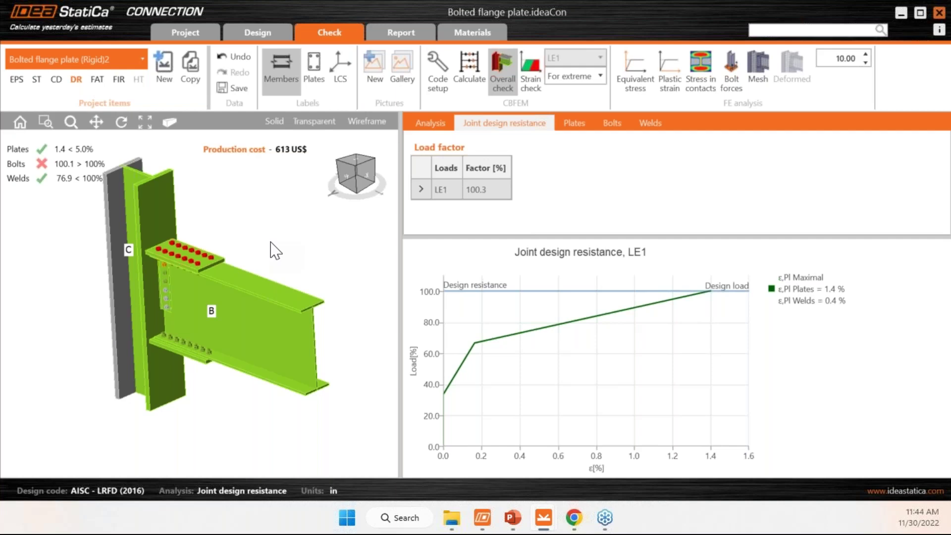
Step: Return to the PowerPoint slide show and advance to the Fatigue analysis slide
mouse_move(543, 526)
click(570, 400)
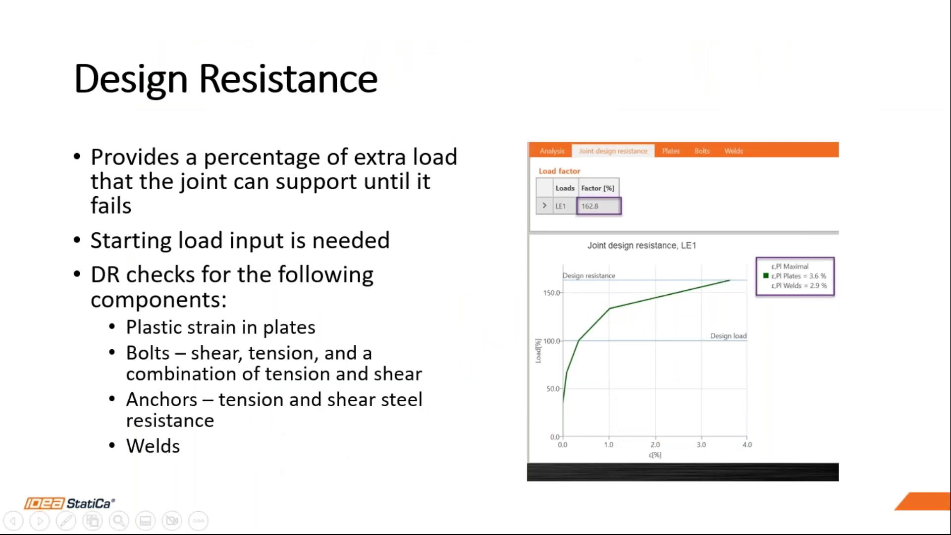
key(Right)
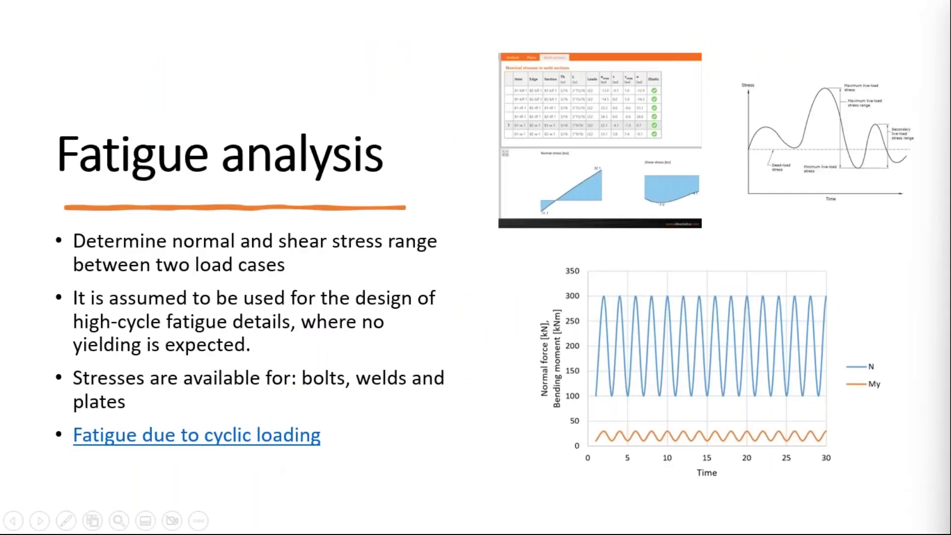
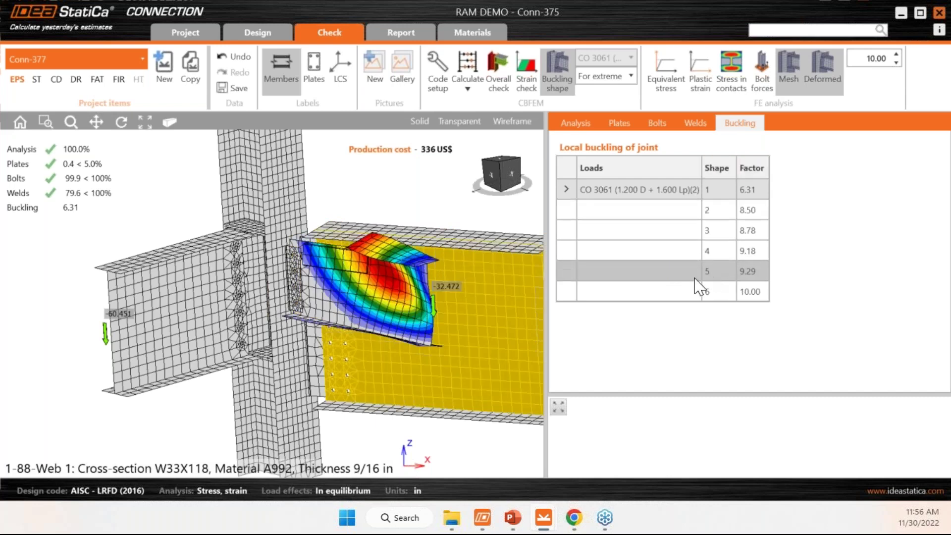
Step: Display local buckling shape 6 of Conn-377 and examine the deformed beam web from another angle
click(661, 293)
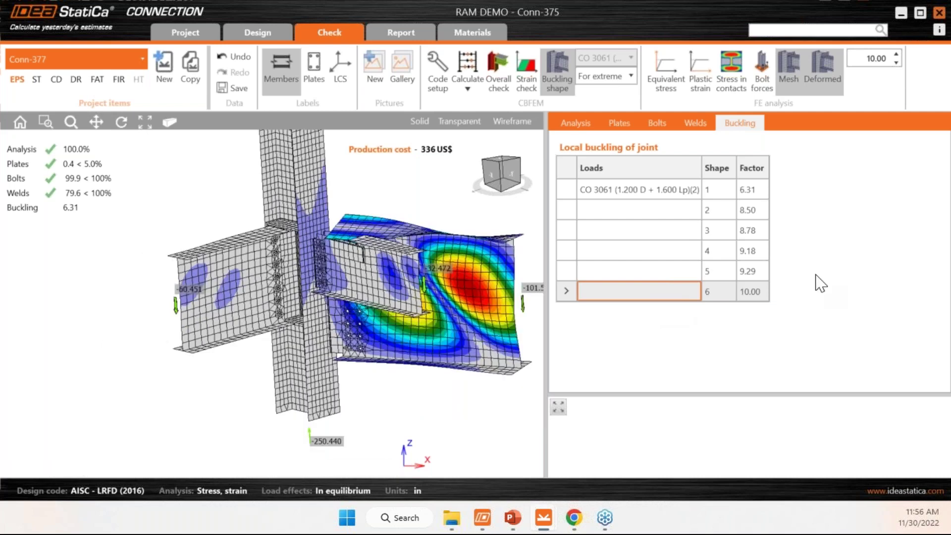
right_drag(377, 287, 404, 340)
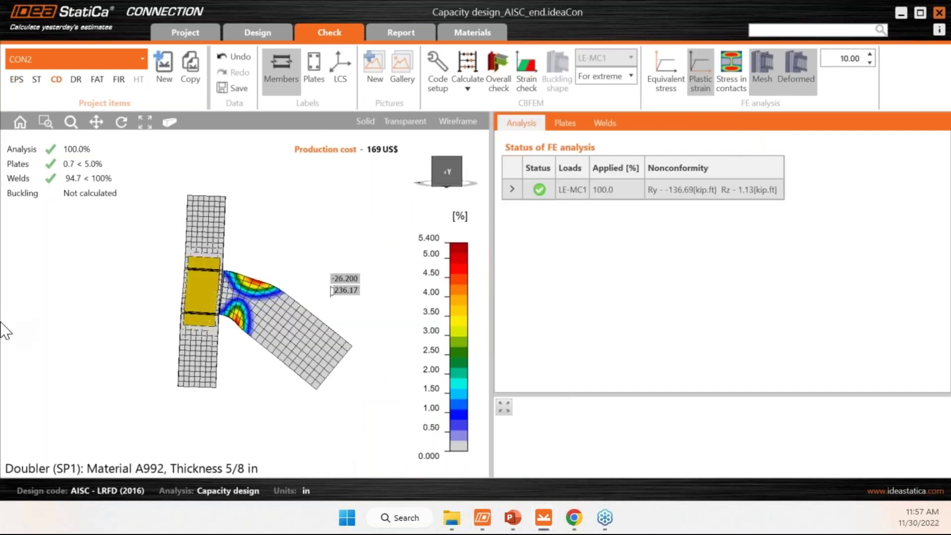
Step: Switch from the capacity design project to the Bolted flange plate project and activate the stiffness item Bolted flange plate (Rigid)1
click(81, 60)
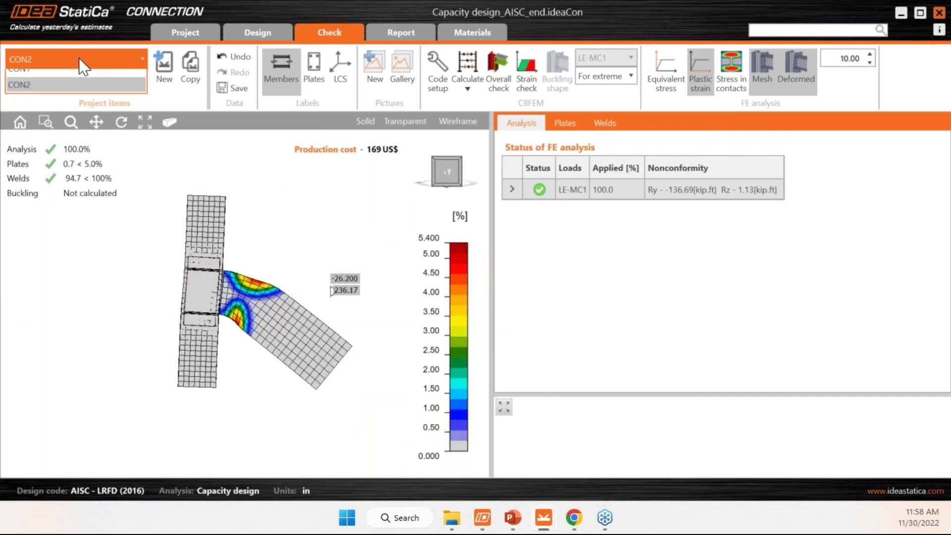
click(899, 18)
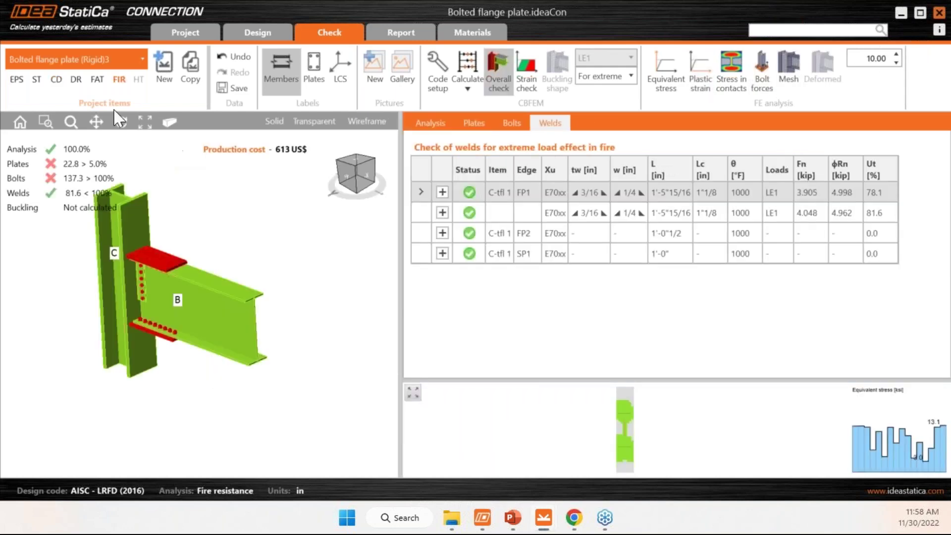
click(71, 60)
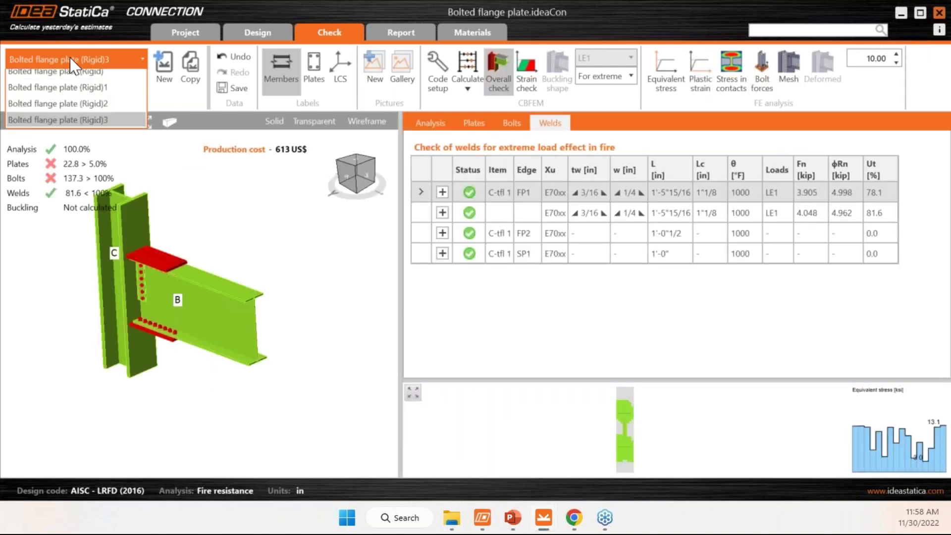
click(67, 94)
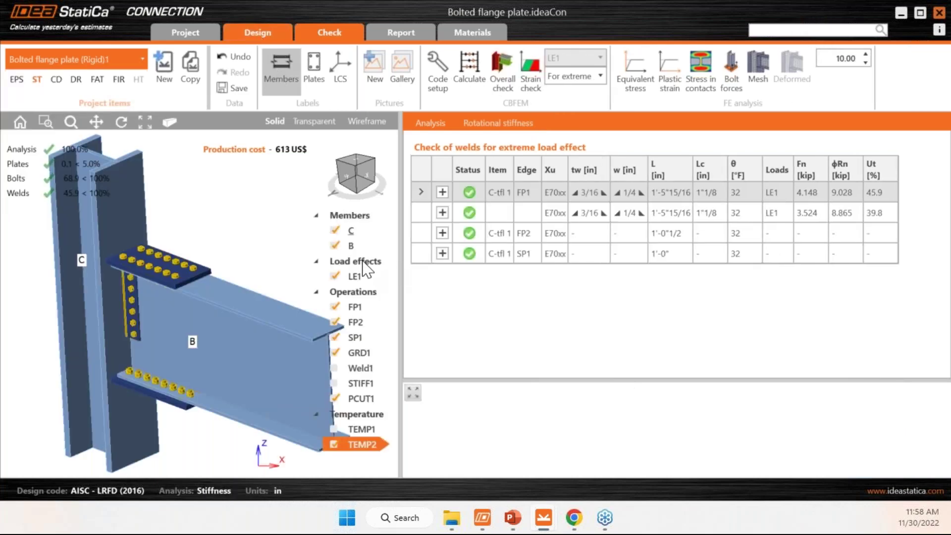
Step: Review the LE1 loads and beam B's theoretical lengths for stiffness analysis, and view the joint from the side
click(361, 276)
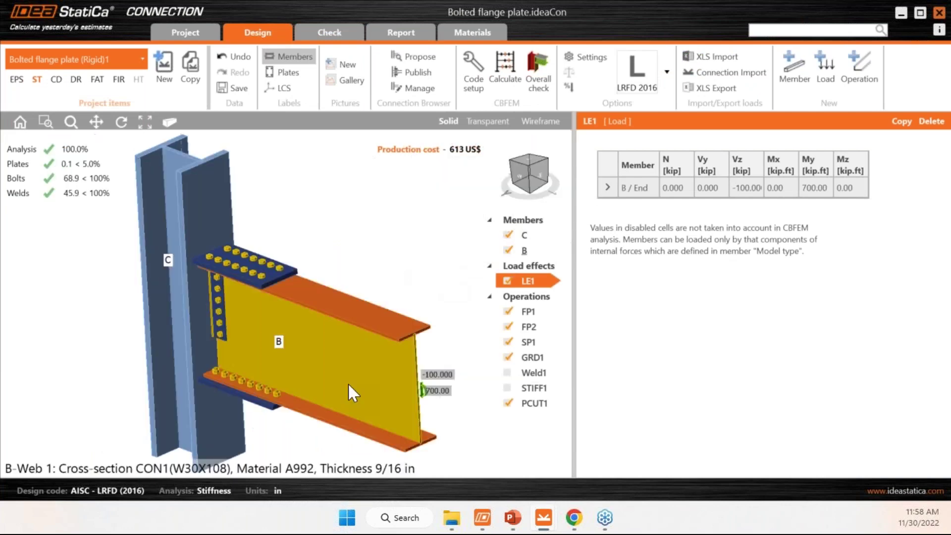
click(349, 385)
scroll(944, 270, down, 5)
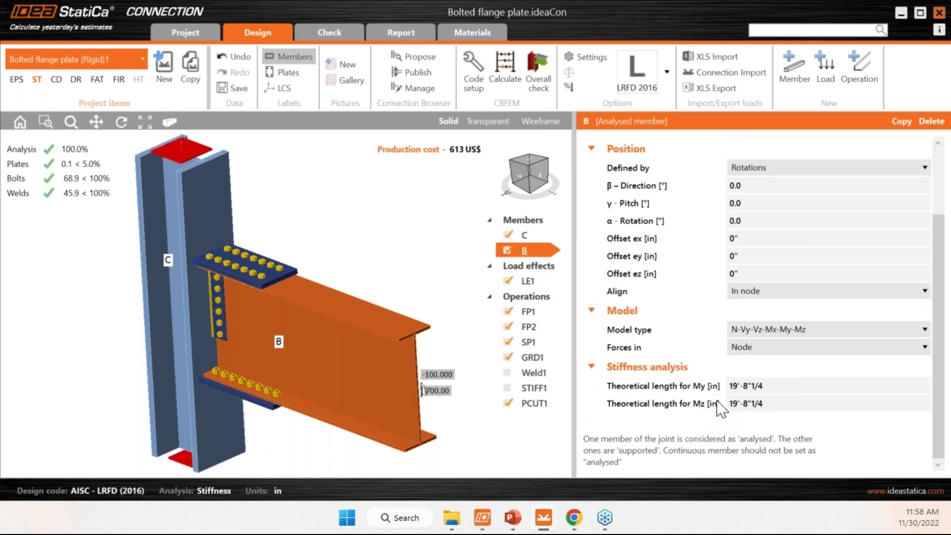
click(771, 386)
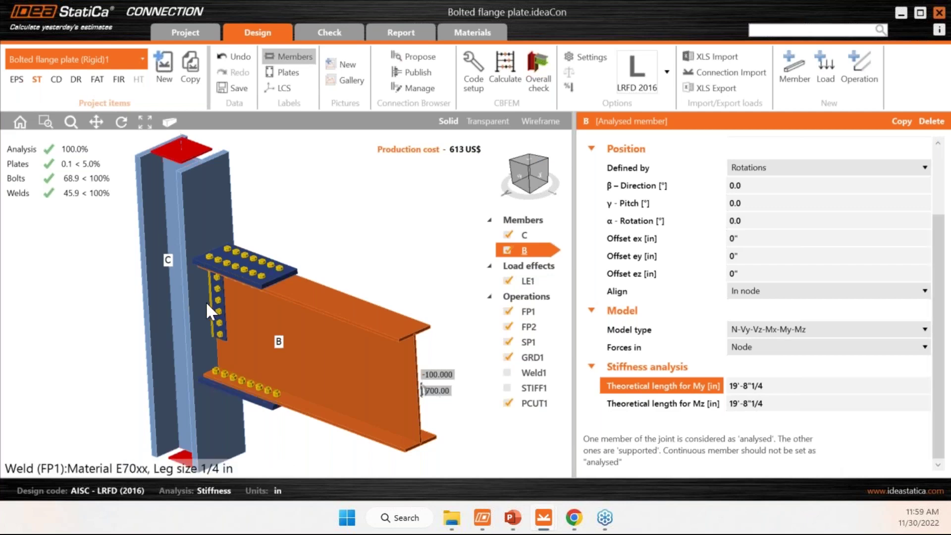
right_drag(189, 335, 191, 290)
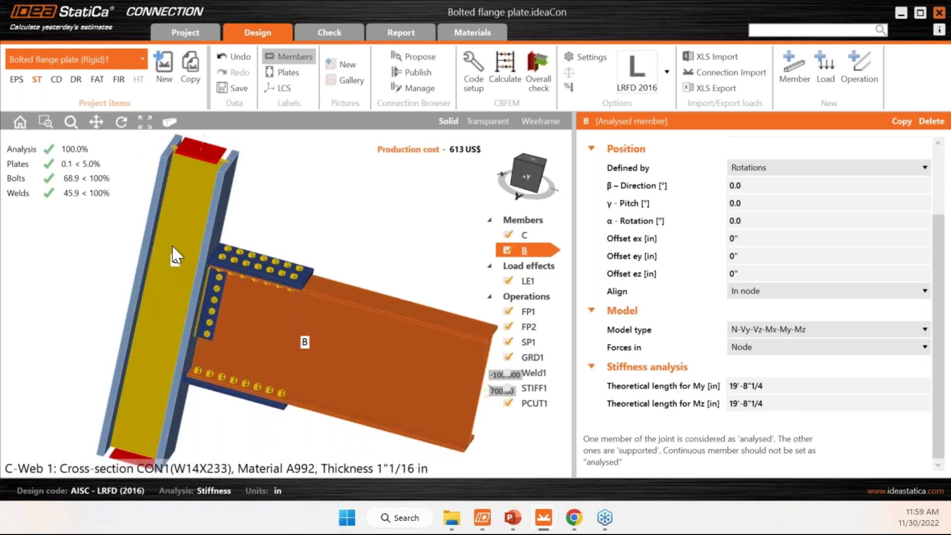